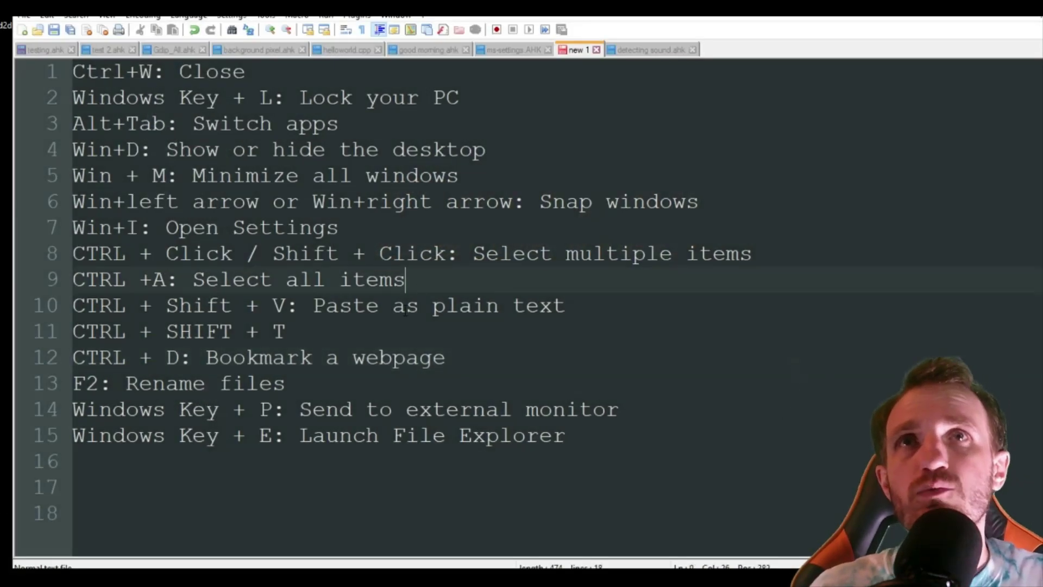
click(495, 427)
click(592, 442)
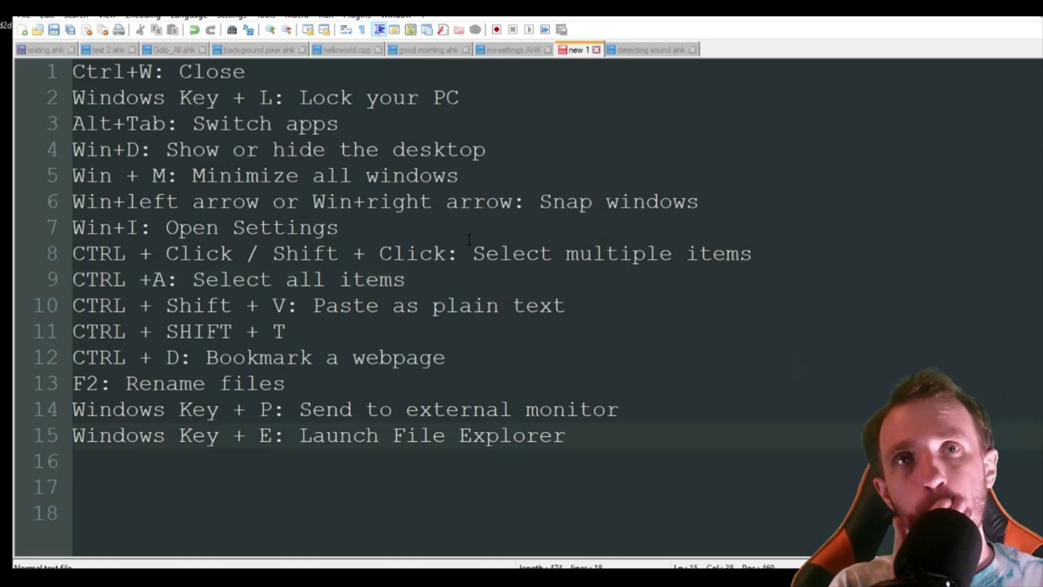
click(283, 74)
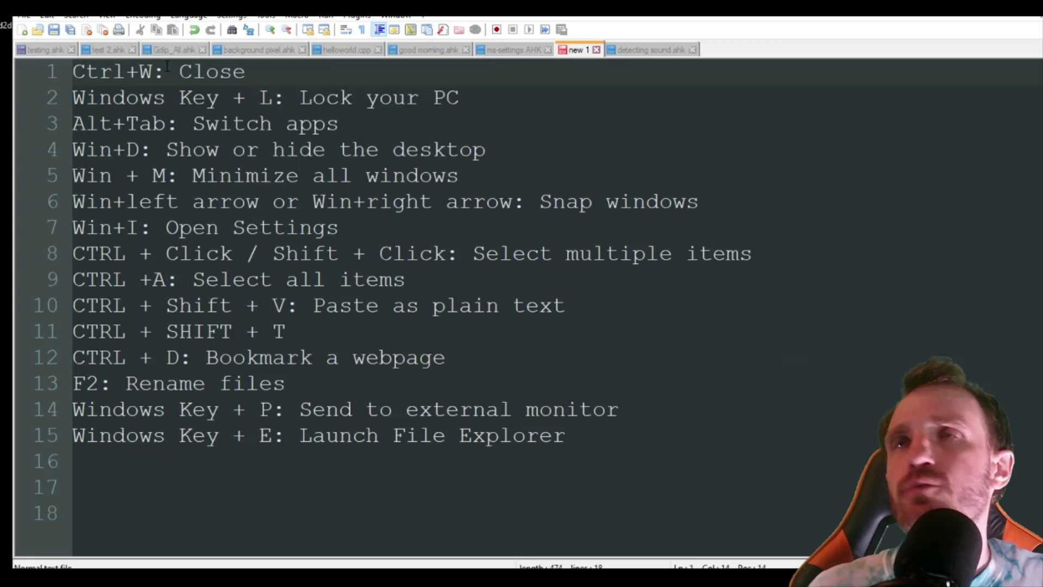
double_click(213, 74)
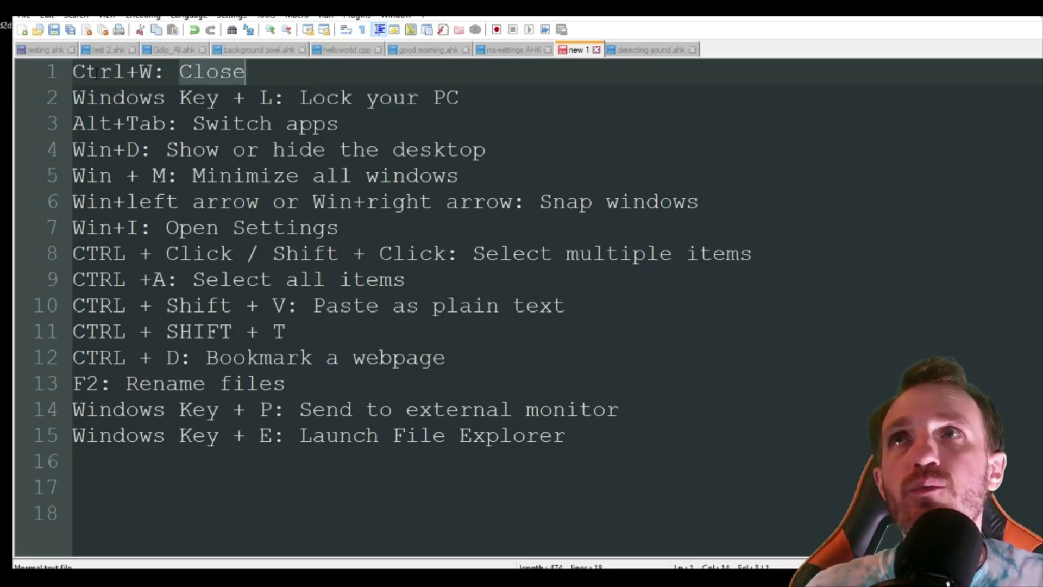
key(super)
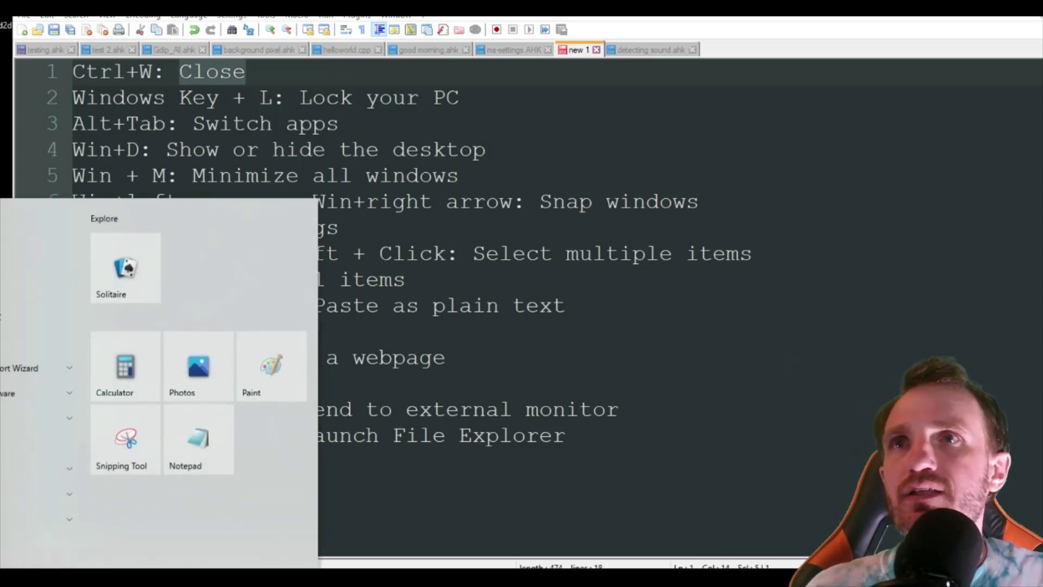
key(super)
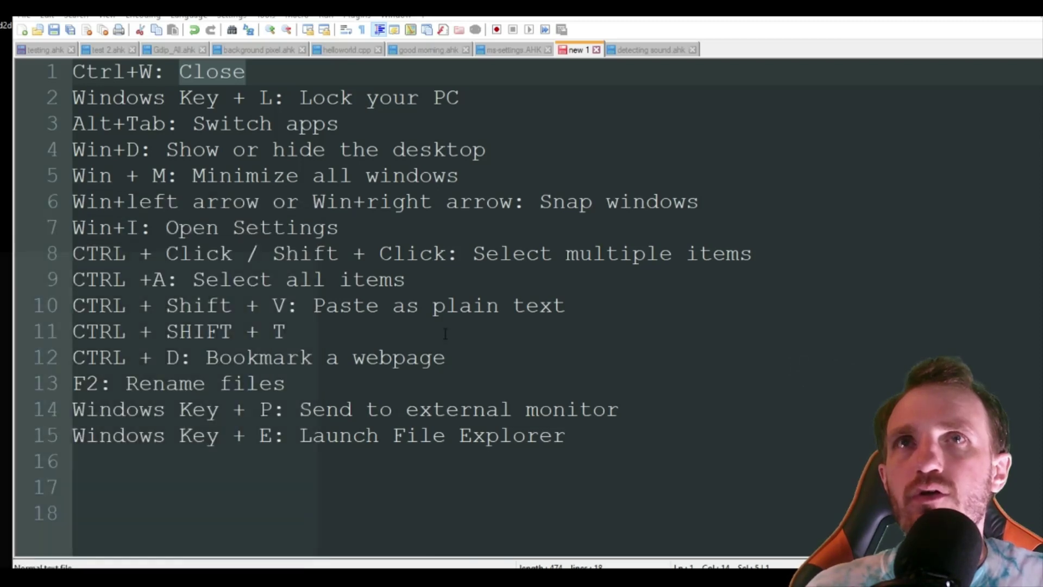
drag(278, 236, 569, 139)
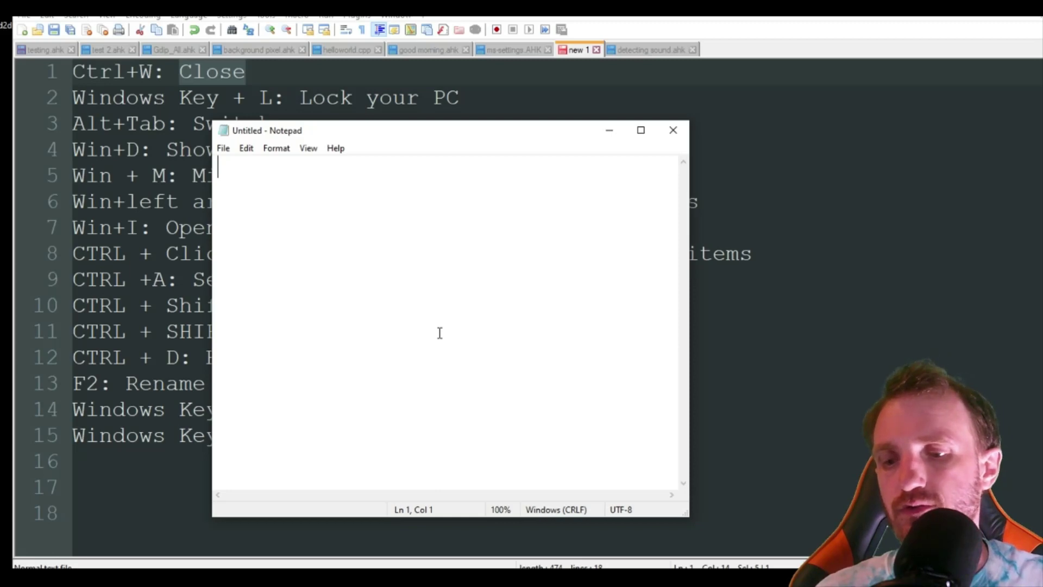
key(ctrl+w)
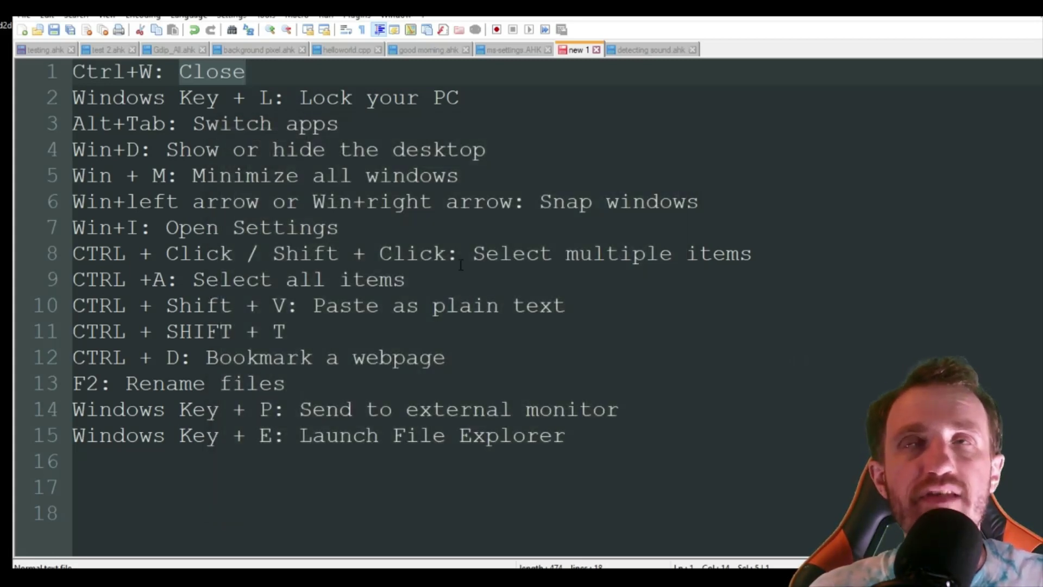
click(484, 101)
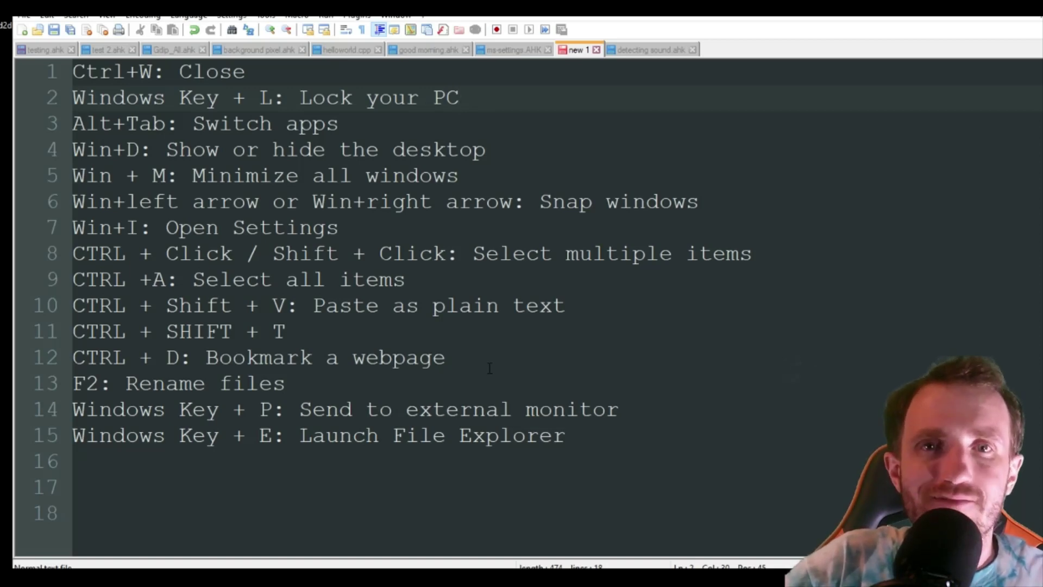
Step: Delete 'dows Key' from line 2 so it reads 'Win + L: Lock your PC'
click(378, 136)
click(473, 101)
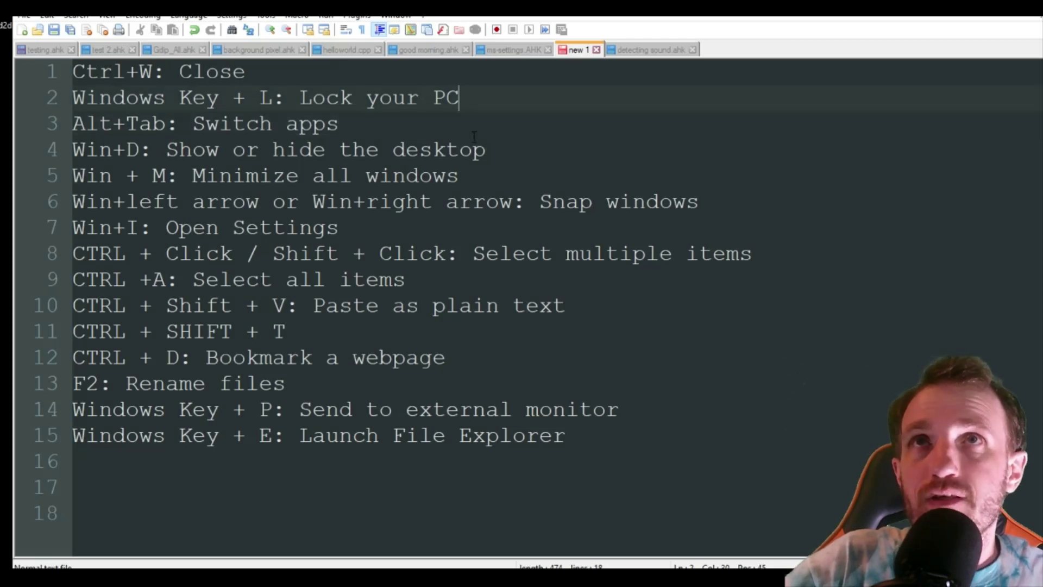
key(shift+Home)
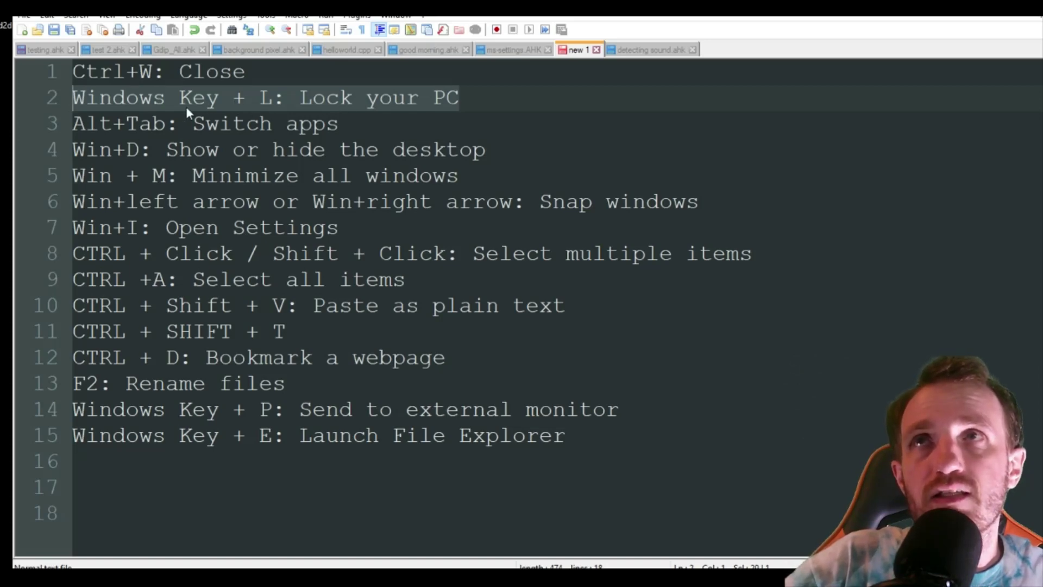
click(219, 99)
drag(219, 100, 113, 96)
key(BackSpace)
click(246, 150)
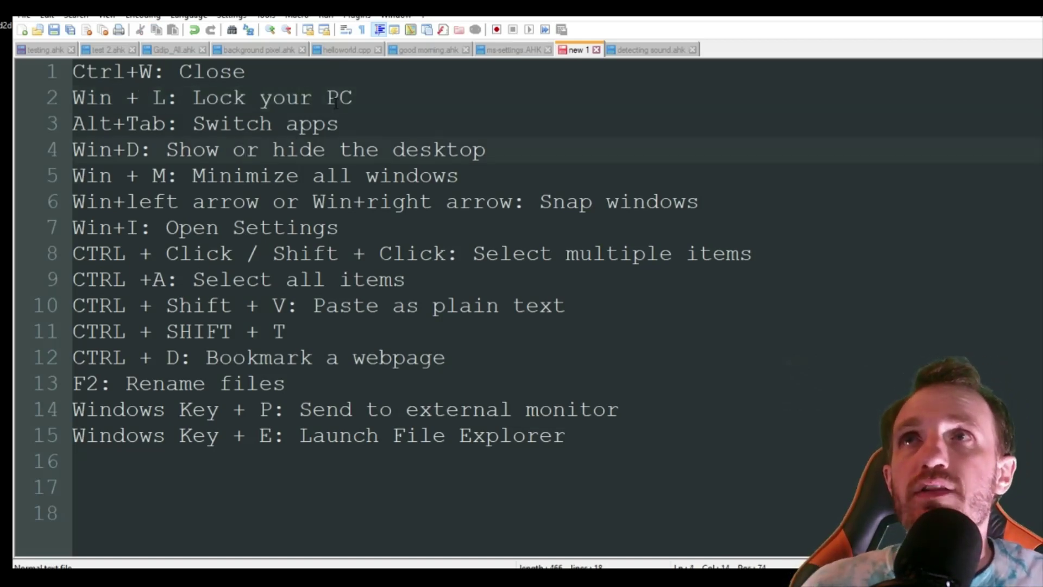
click(364, 133)
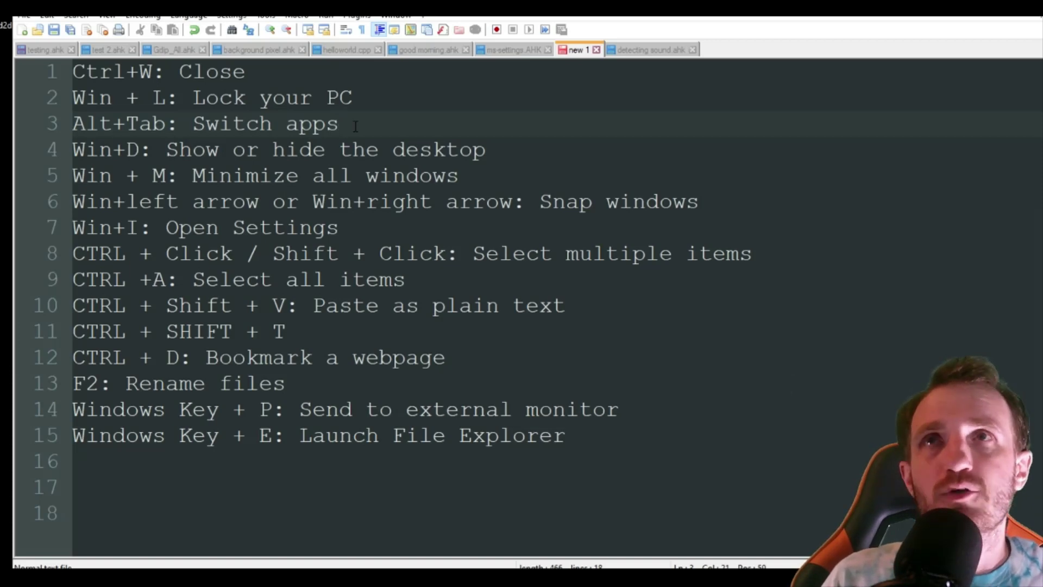
drag(356, 126, 102, 131)
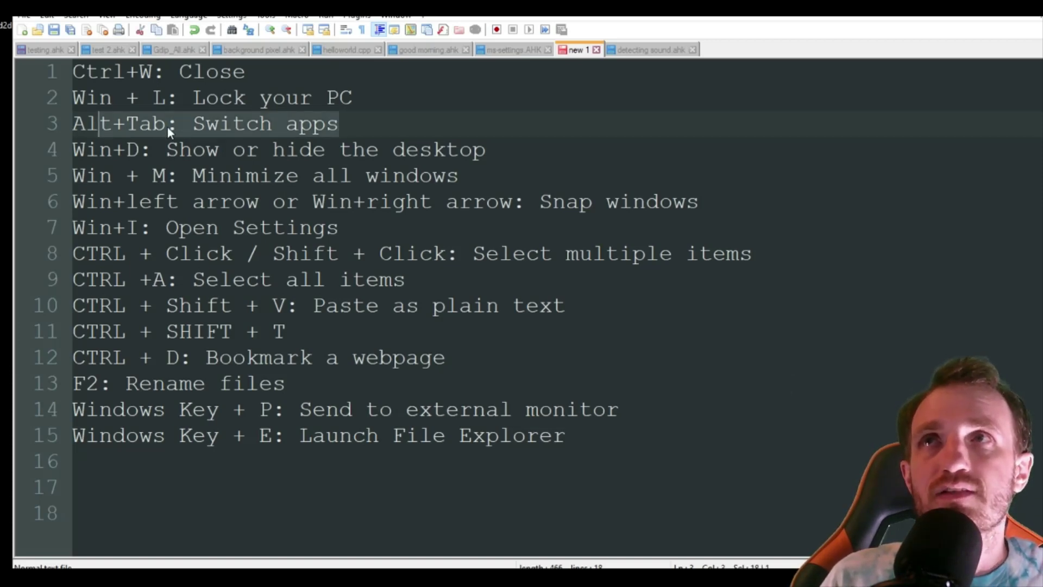
click(350, 124)
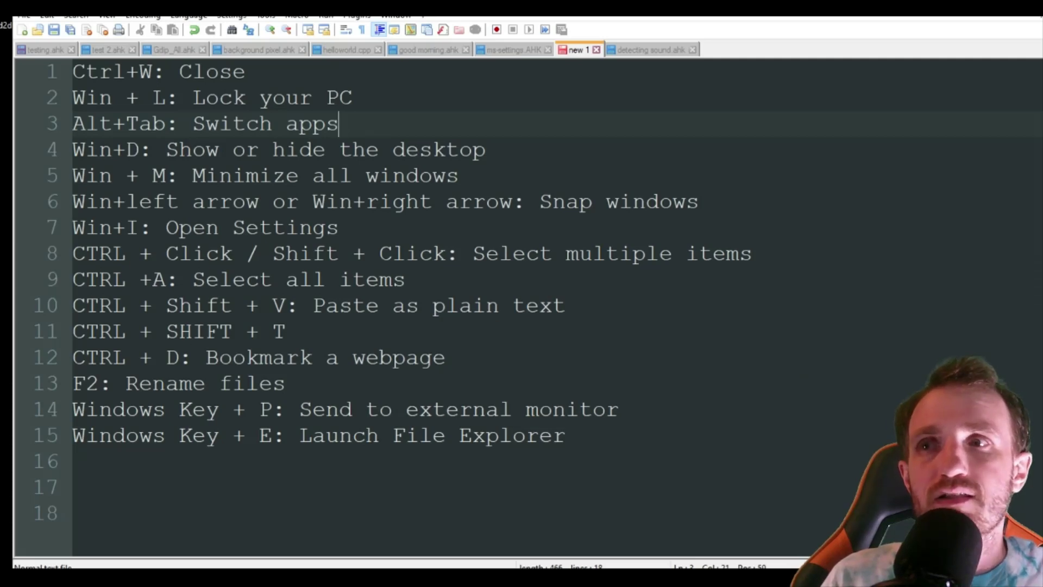
key(super)
click(200, 416)
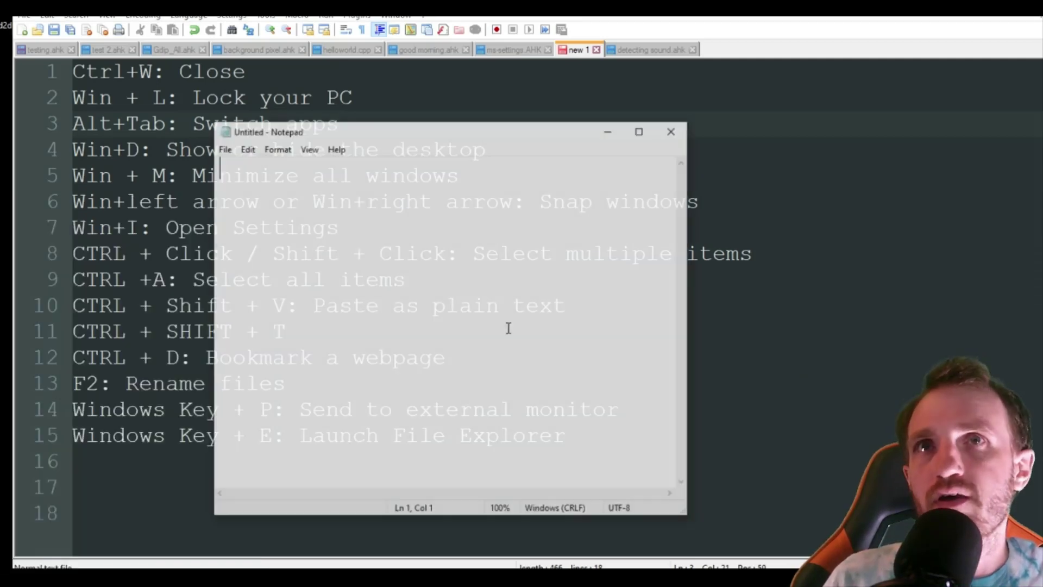
drag(424, 132, 574, 169)
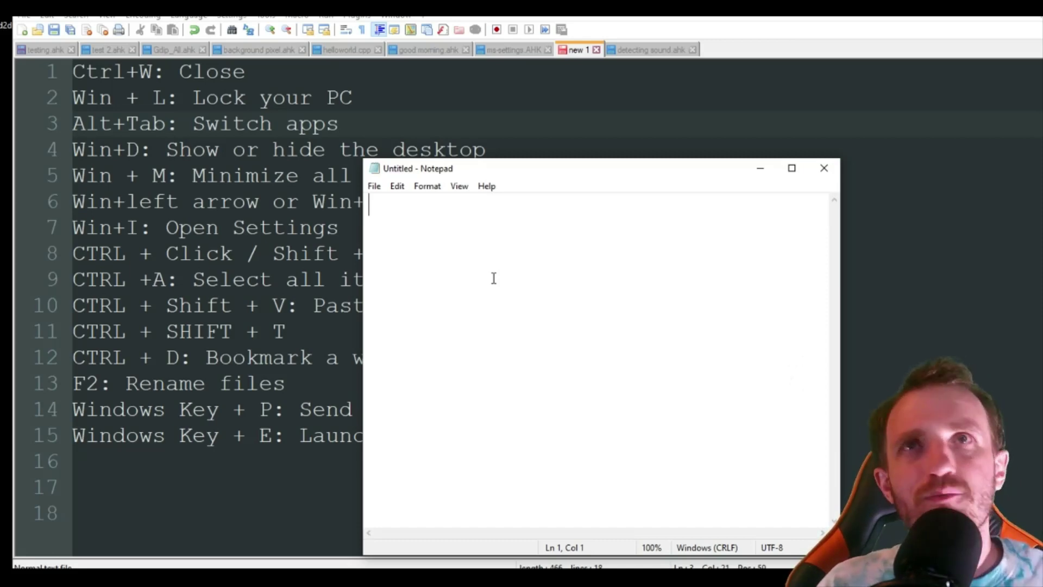
drag(536, 176, 466, 154)
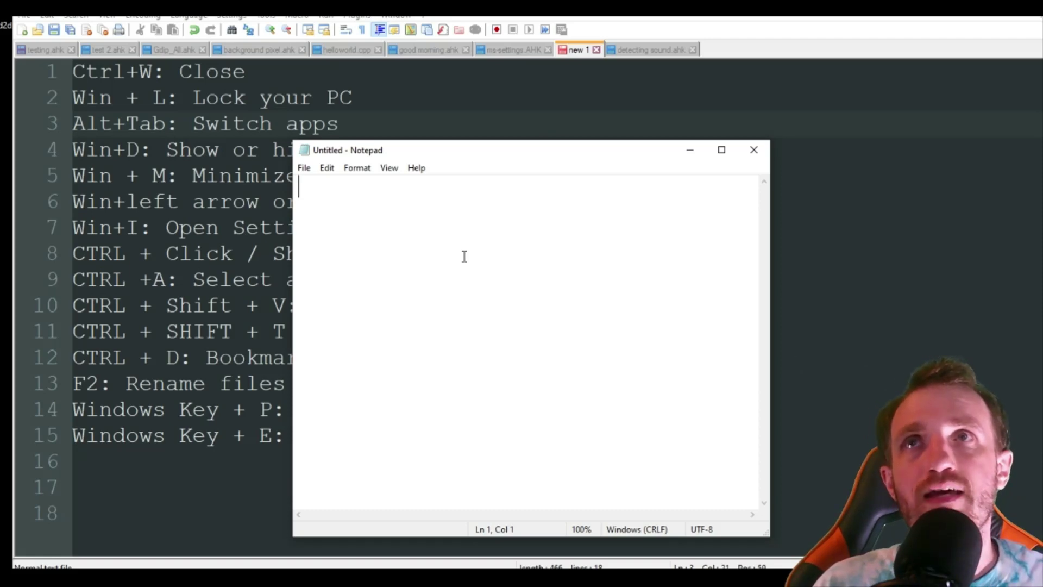
key(alt+Tab)
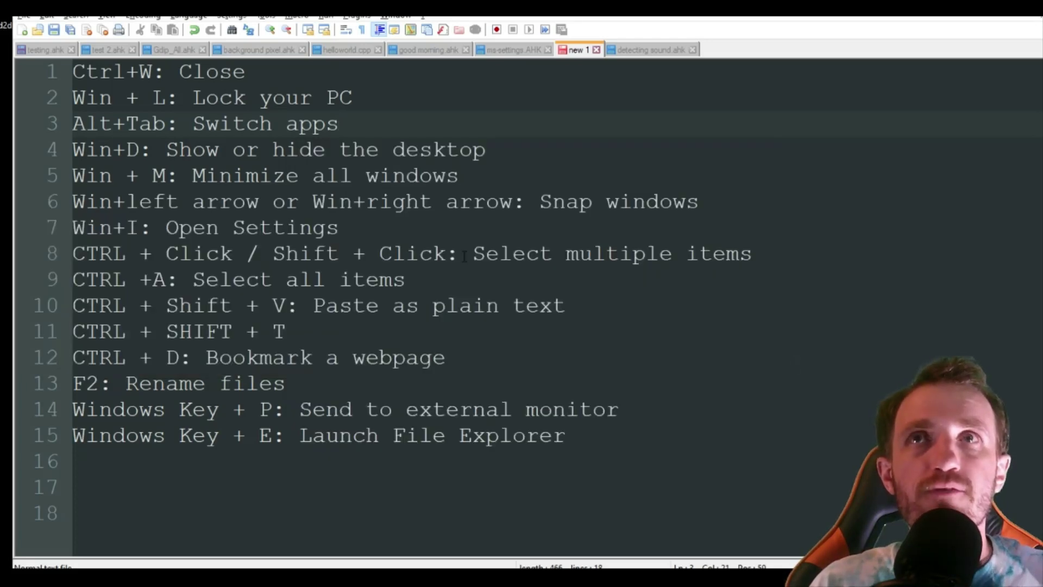
key(alt+Tab)
key(alt+Tab)
key(alt+Tab)
key(alt+Tab)
key(alt+Tab)
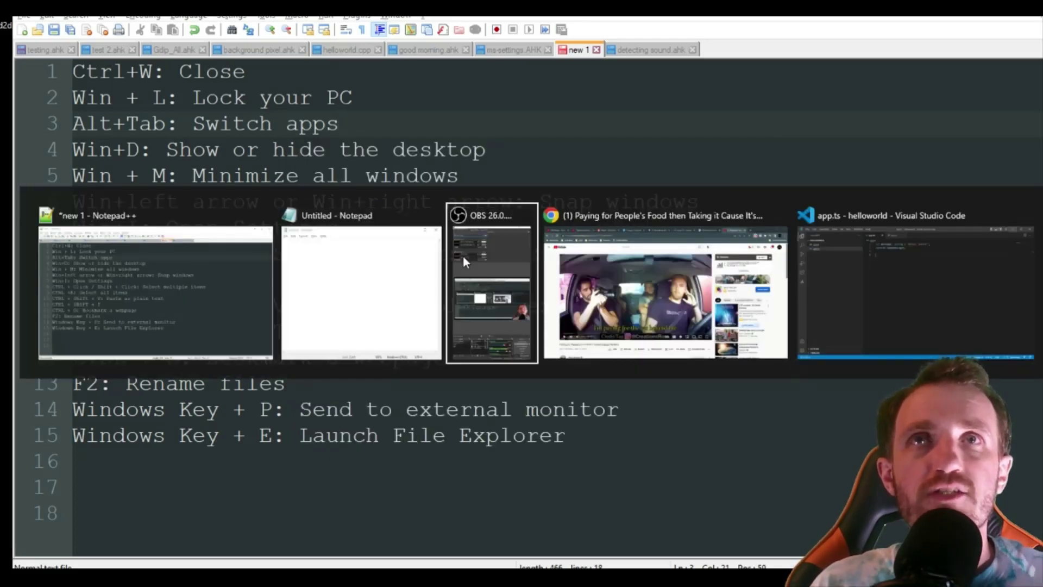
key(alt+Tab)
key(alt+Tab)
key(alt+Tab)
key(alt+Tab)
key(alt+Tab)
key(alt+Tab)
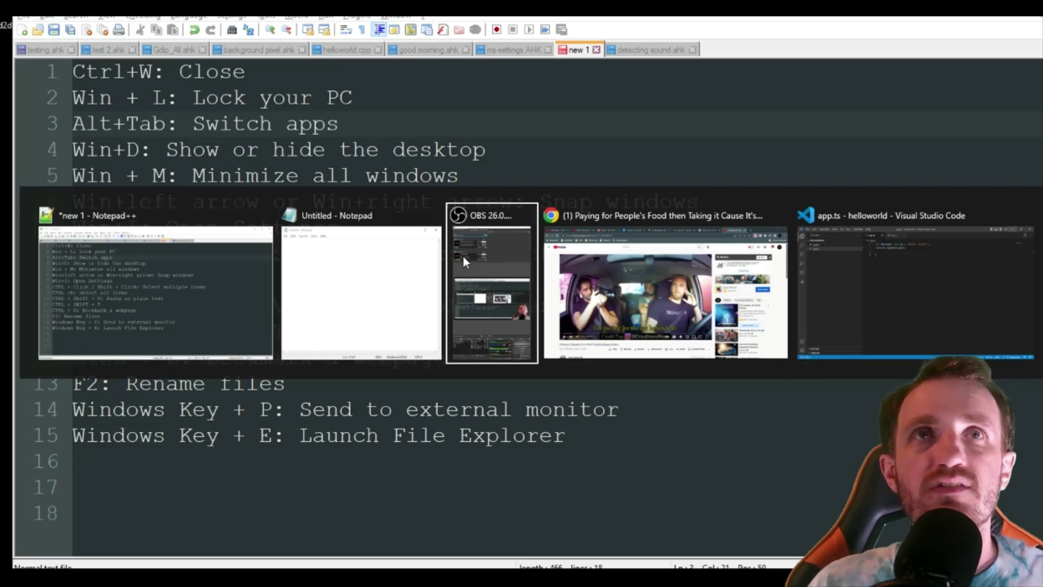
key(alt+Tab)
key(alt+Tab)
key(alt+Tab)
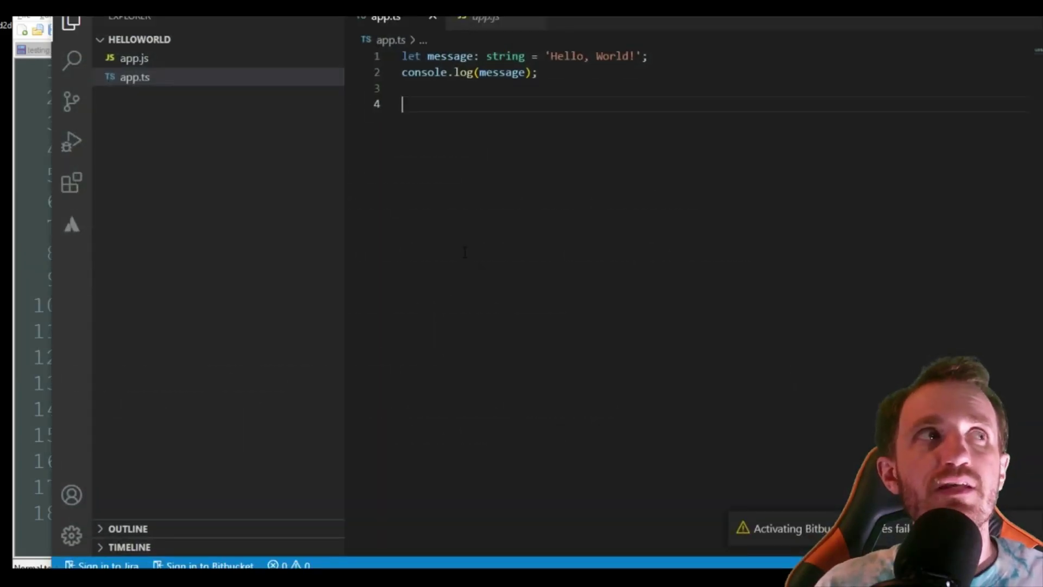
key(alt+Tab)
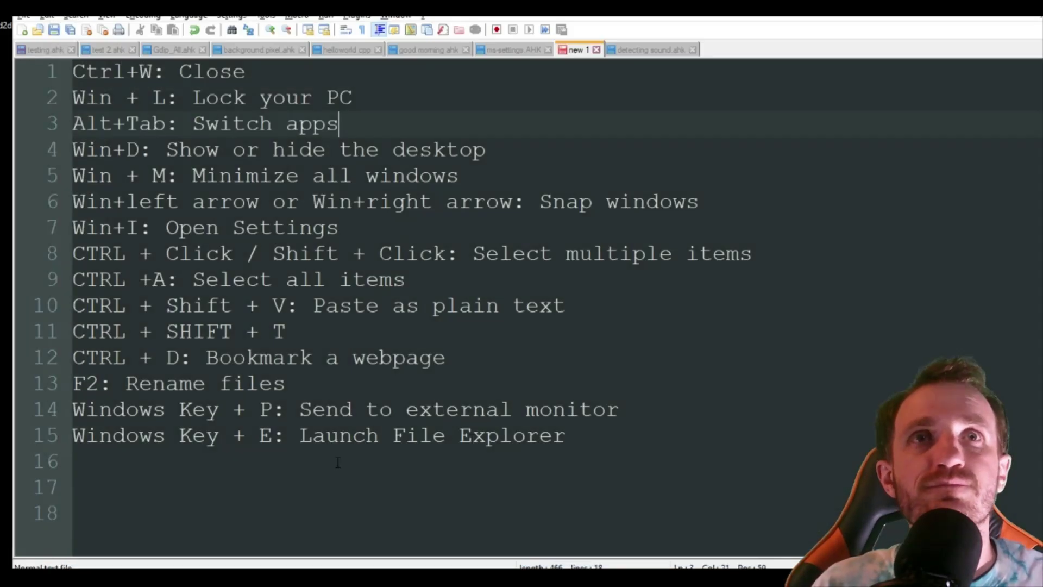
click(232, 409)
drag(492, 150, 49, 150)
click(505, 151)
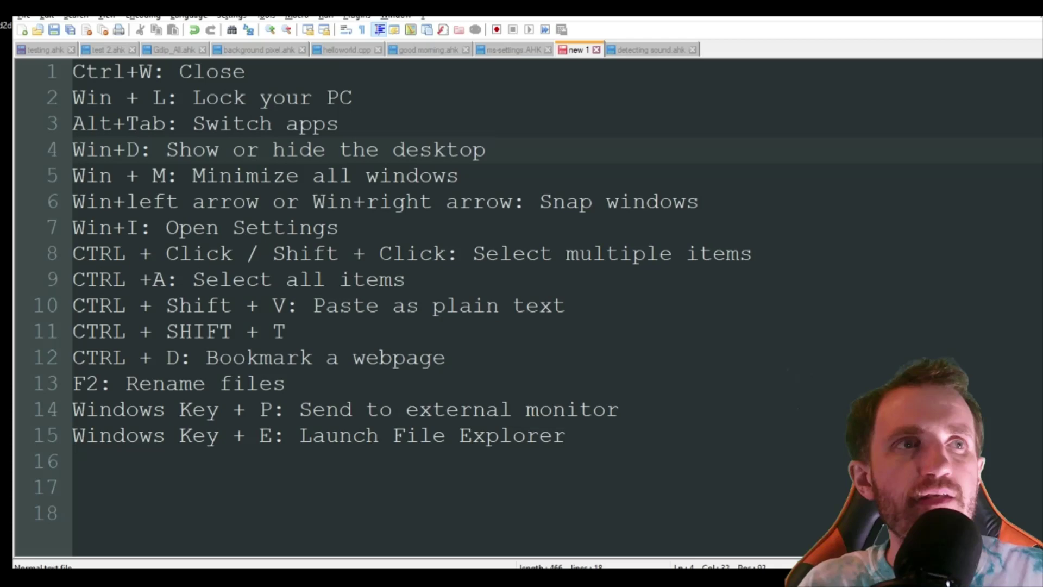
key(super+d)
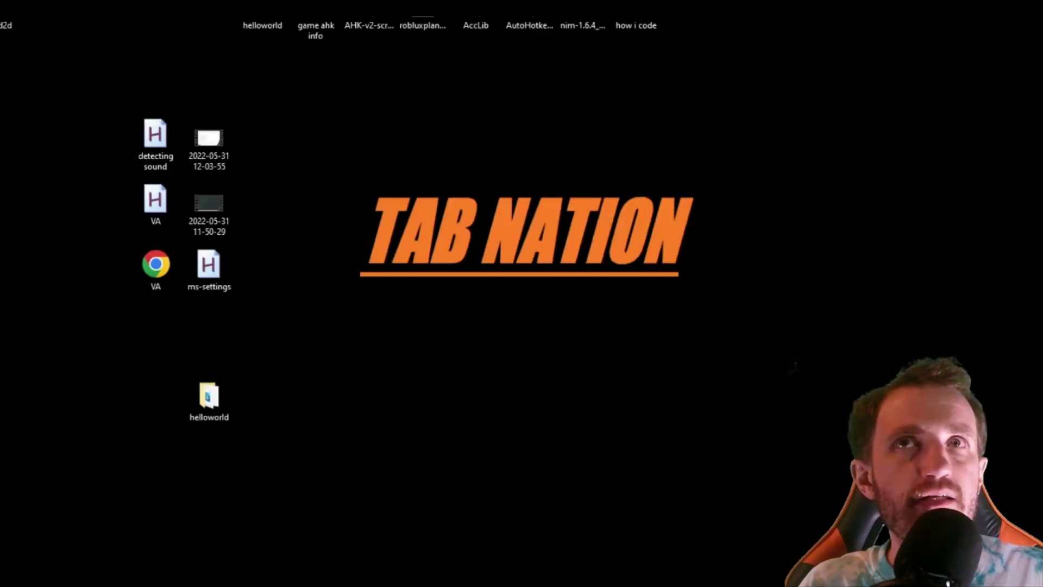
key(super+d)
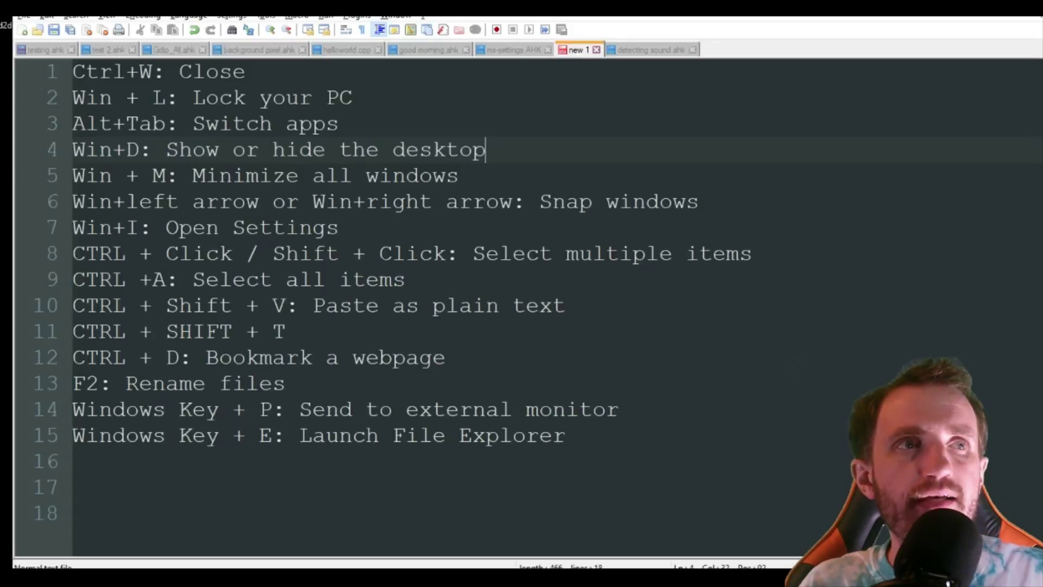
click(509, 349)
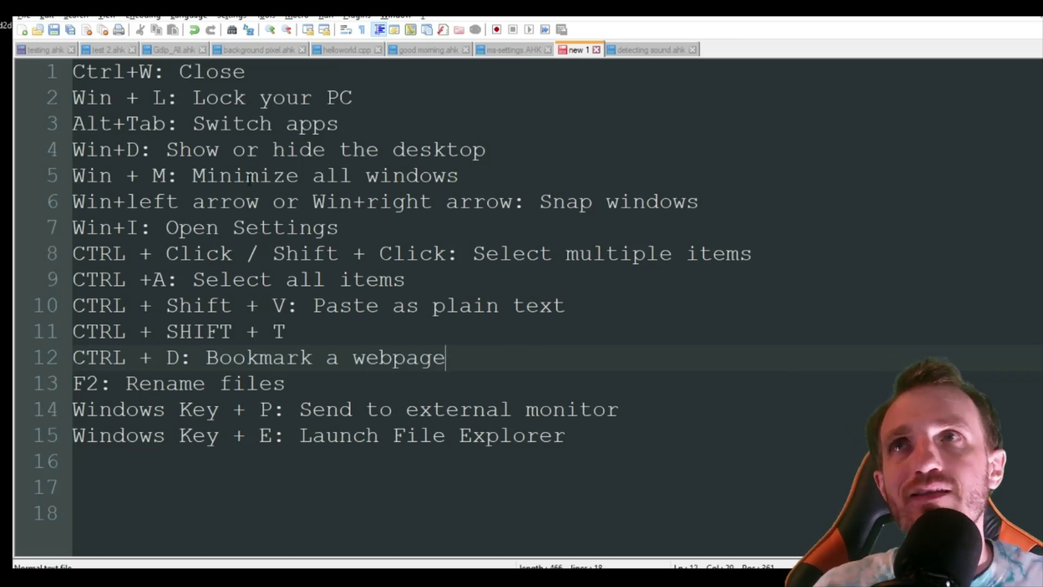
click(485, 154)
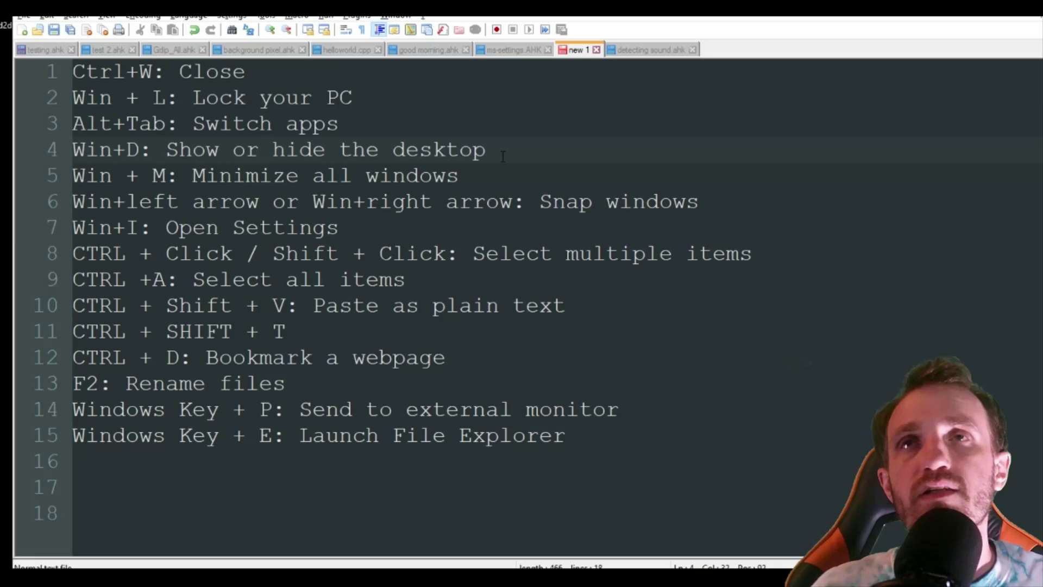
key(super+d)
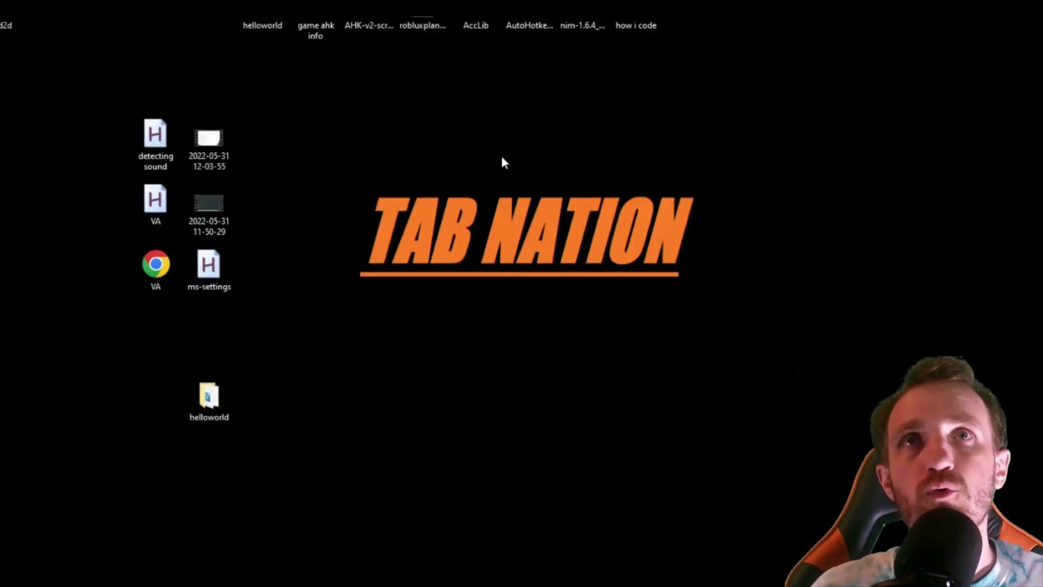
key(super+d)
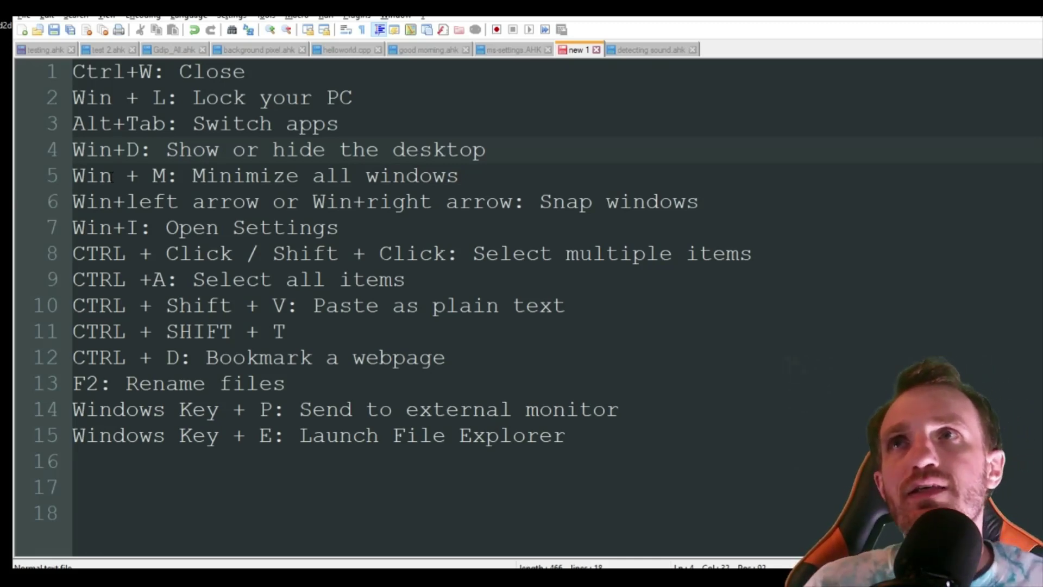
drag(151, 176, 482, 168)
click(482, 168)
click(485, 150)
key(shift+Home)
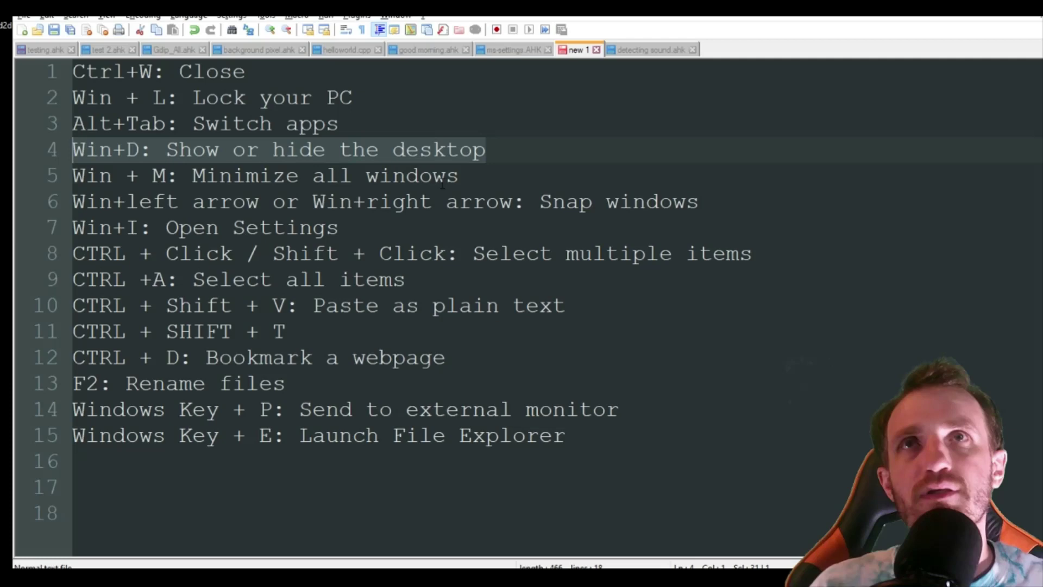
drag(473, 175, 166, 176)
drag(96, 185, 72, 175)
click(472, 174)
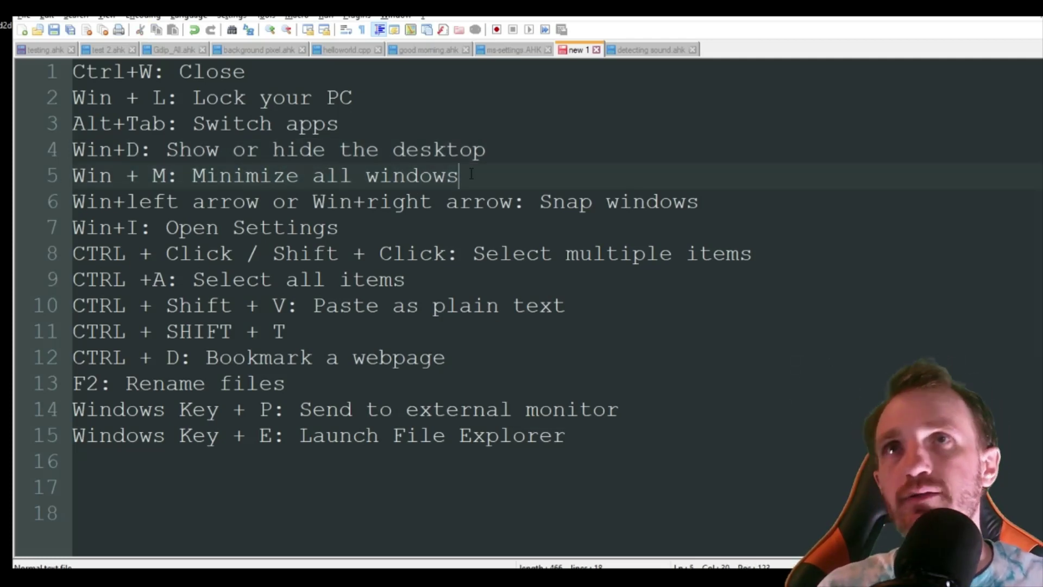
key(super+m)
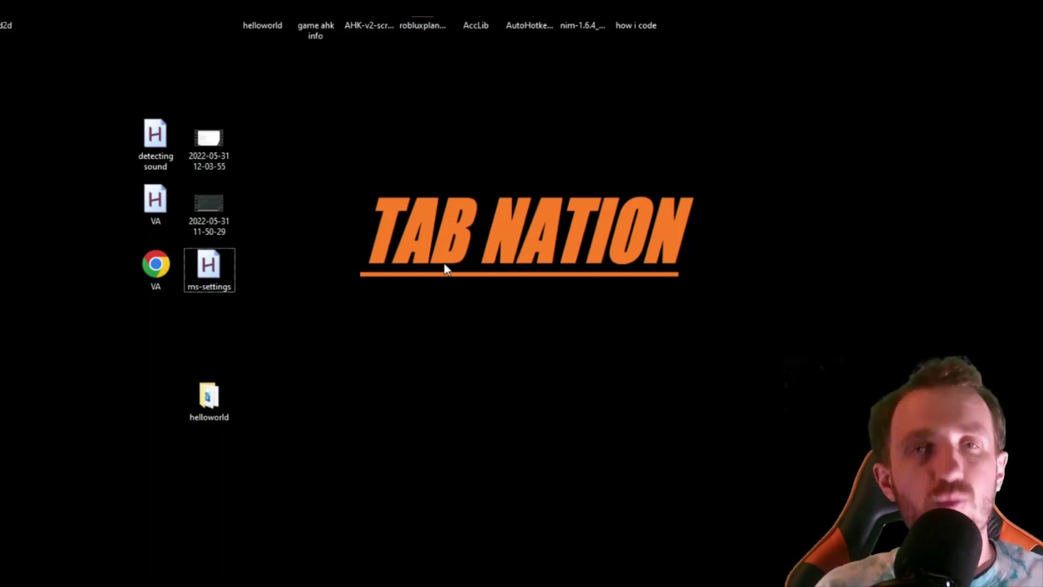
key(super+shift+m)
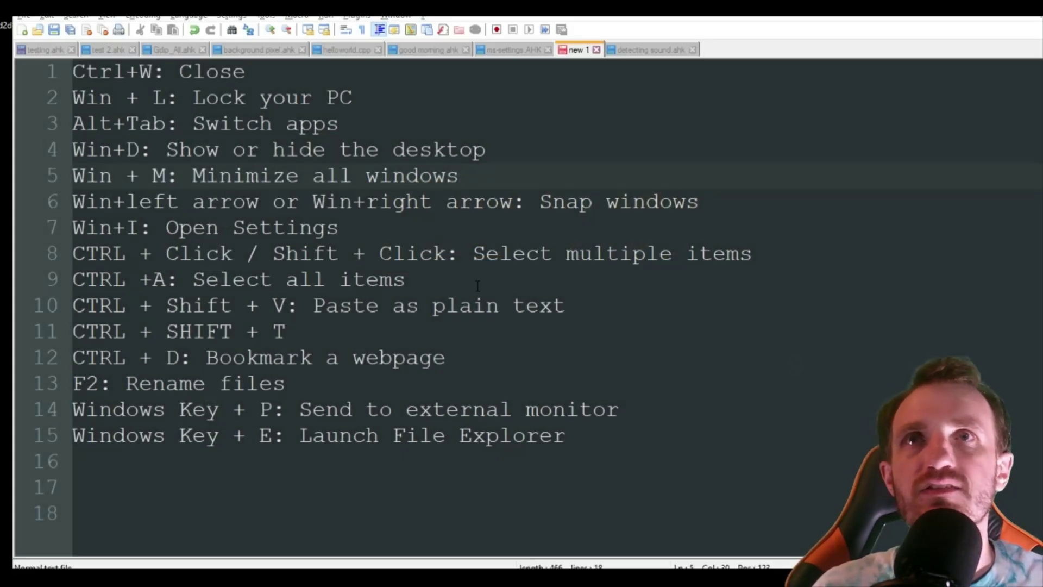
click(478, 286)
drag(459, 176, 43, 162)
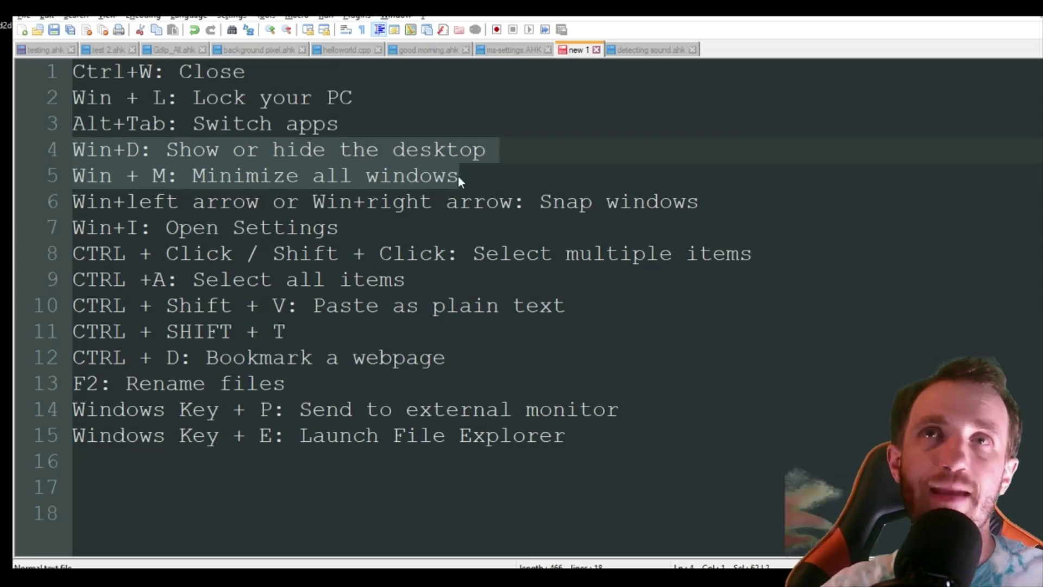
click(505, 156)
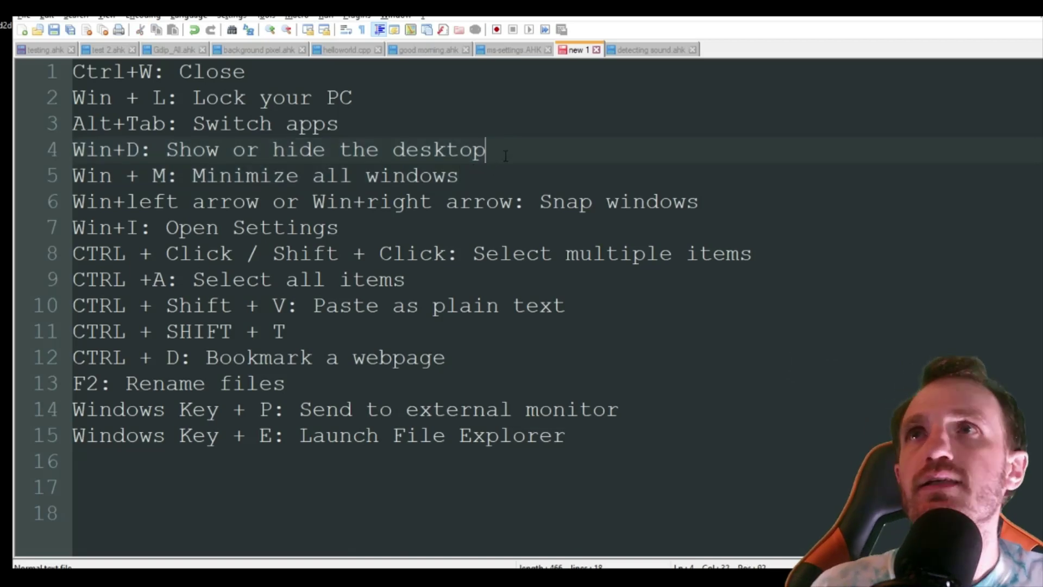
drag(505, 156, 71, 154)
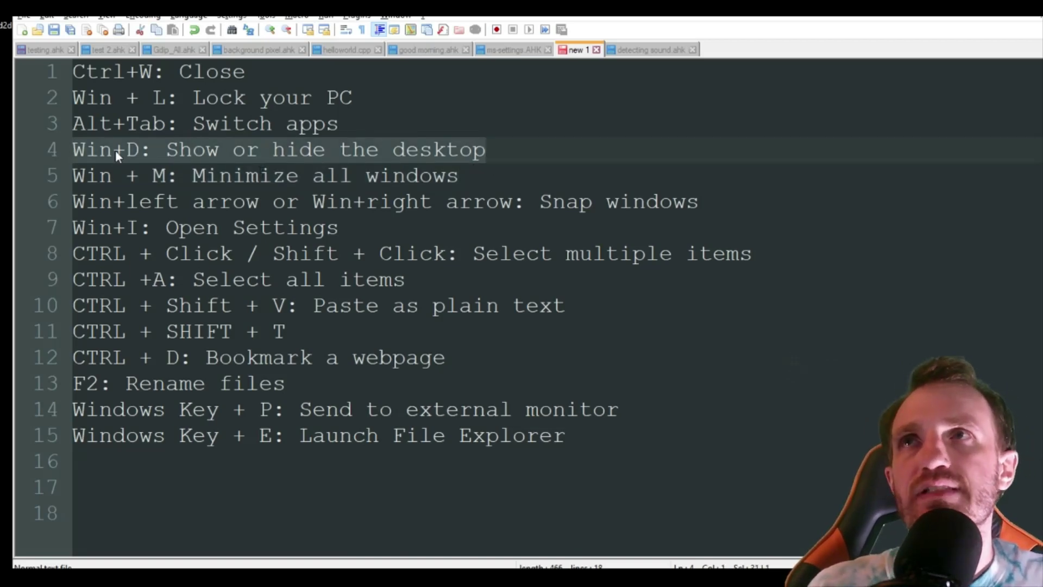
click(459, 202)
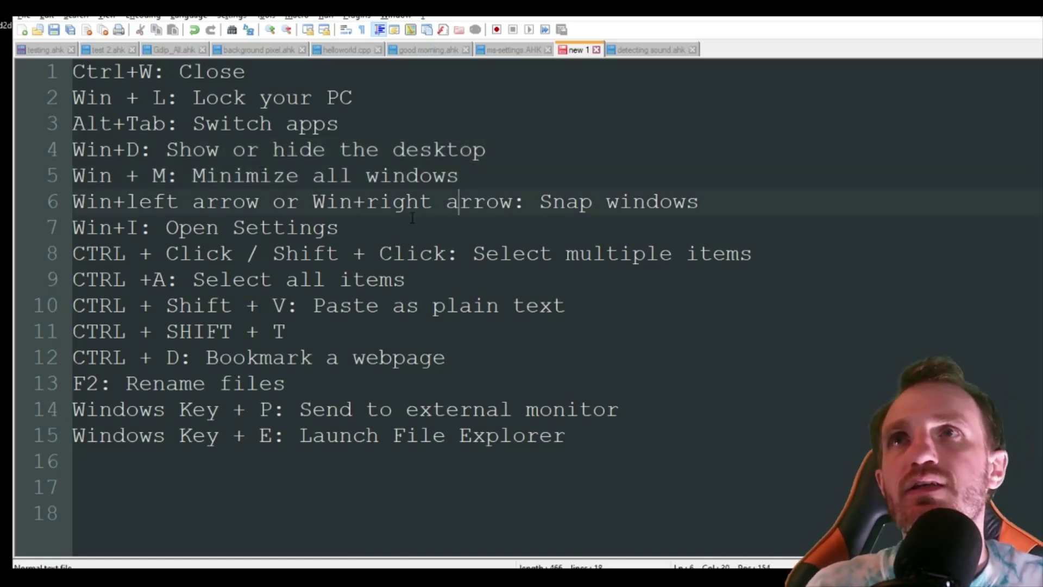
click(715, 204)
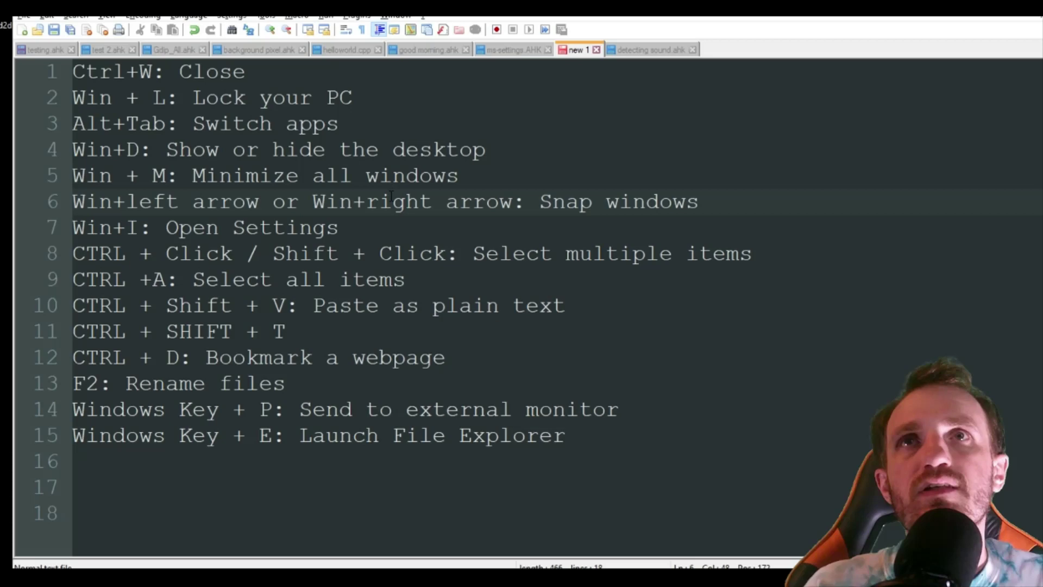
Step: Highlight 'Snap windows' on line 6, then open and close a blank Notepad window
drag(526, 206, 760, 214)
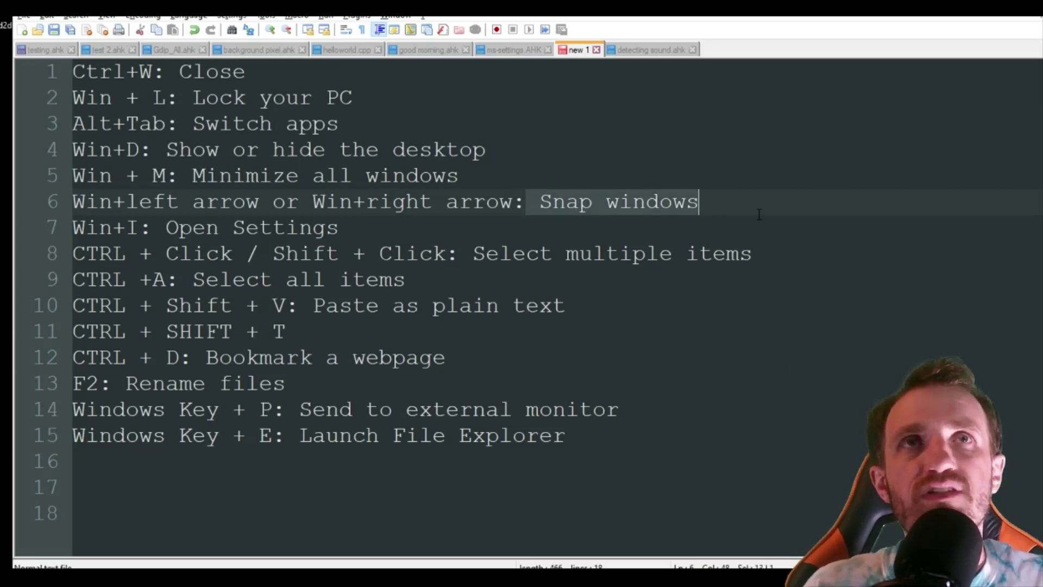
click(760, 214)
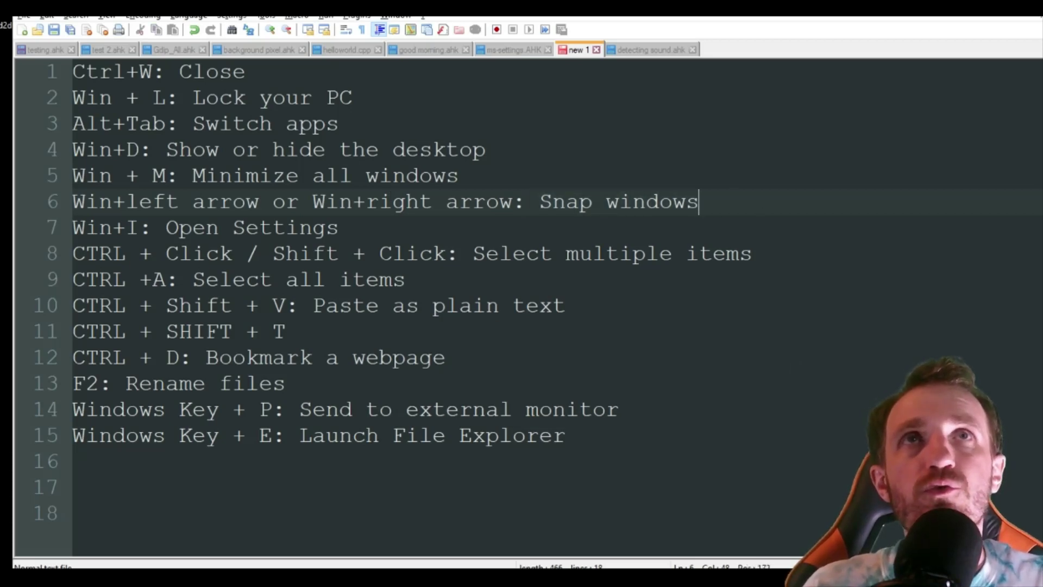
key(ctrl+alt+n)
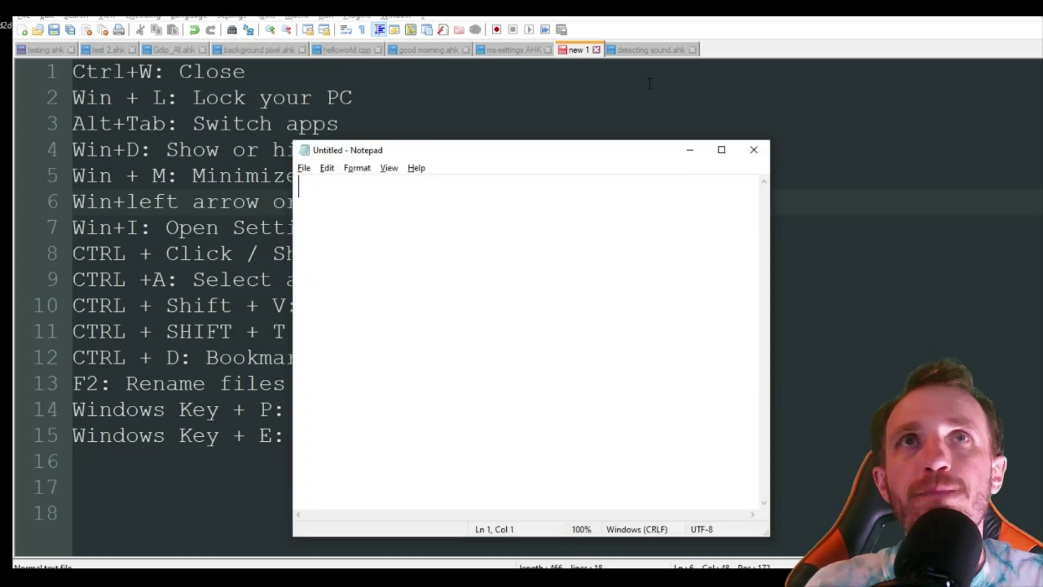
mouse_move(619, 152)
mouse_down()
mouse_move(684, 119)
mouse_move(574, 149)
mouse_move(647, 116)
mouse_move(630, 142)
mouse_up()
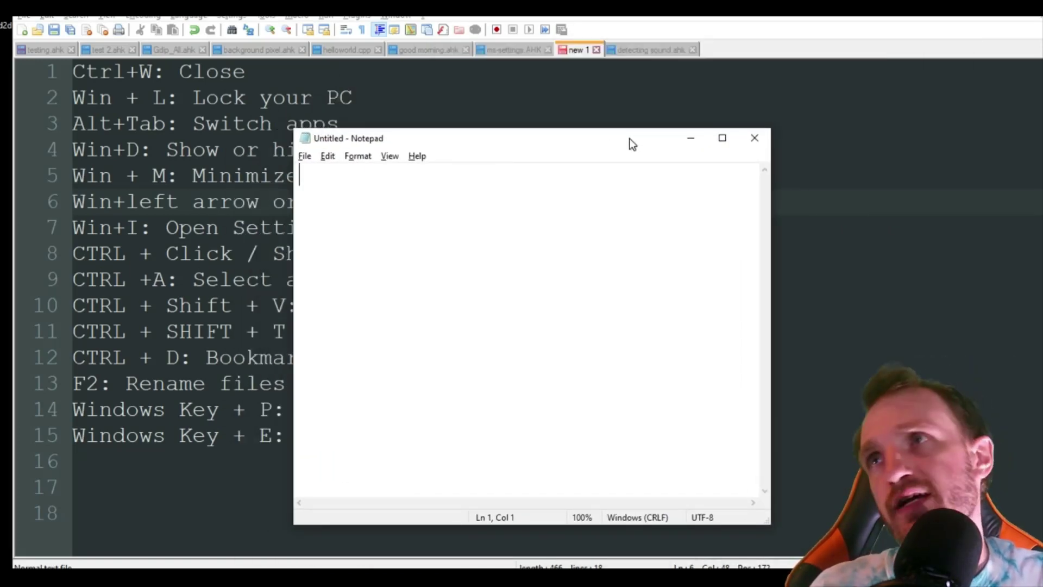
key(alt+F4)
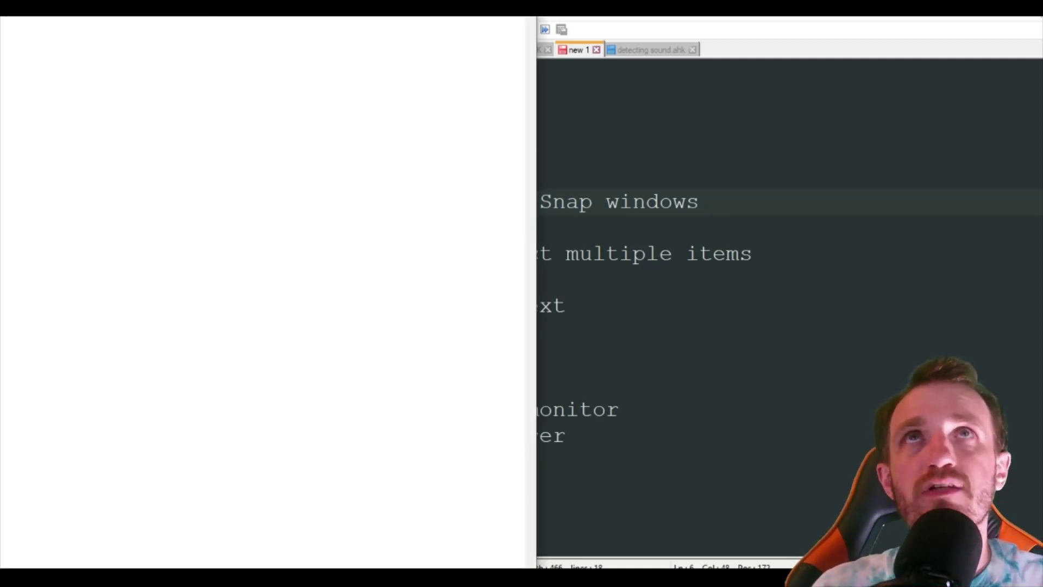
Step: Snap Notepad to the left half, put Notepad++ on the right, then maximize Notepad++
drag(377, 24, 643, 129)
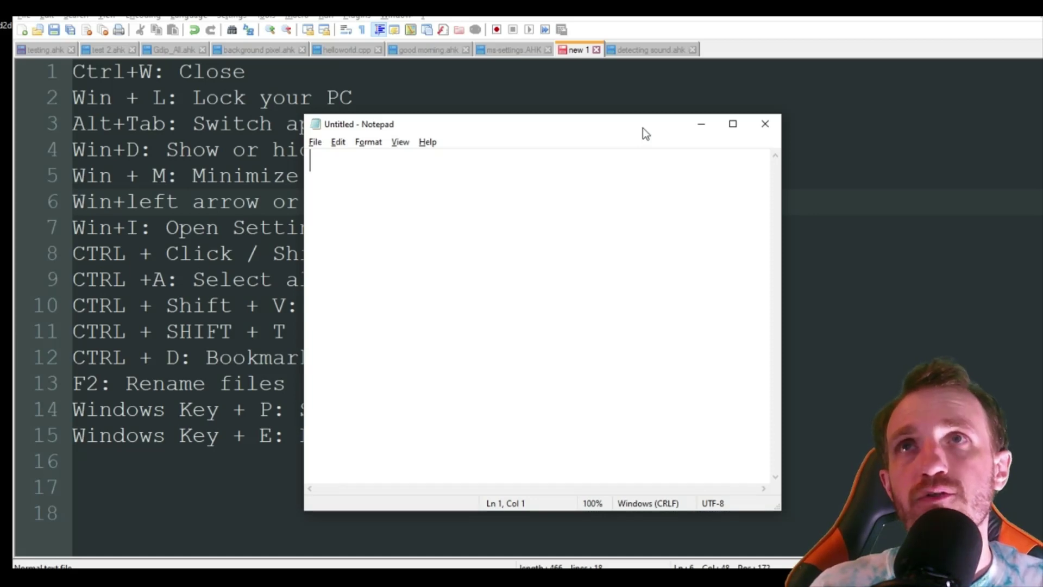
key(super+Left)
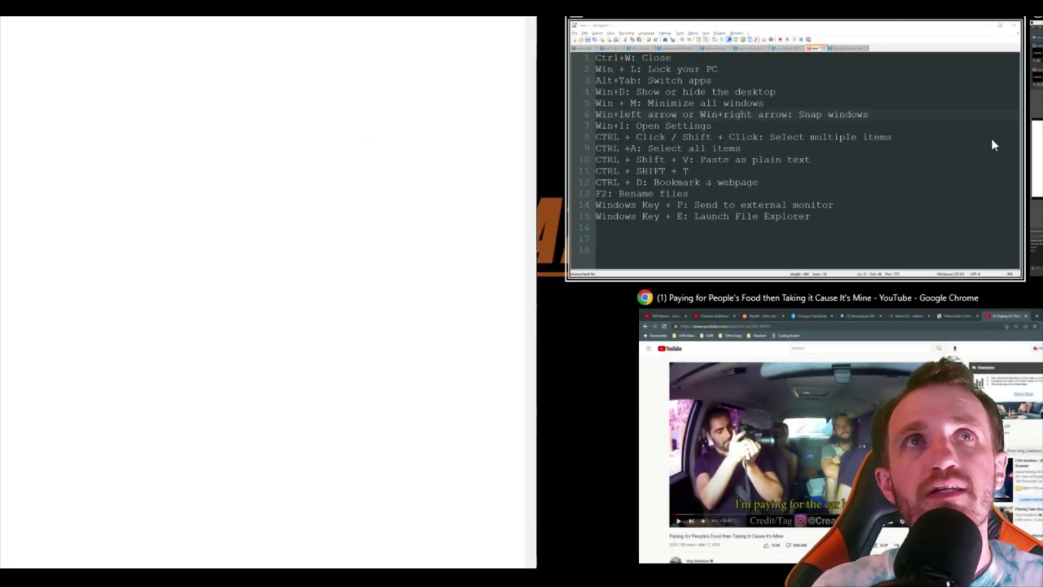
click(830, 200)
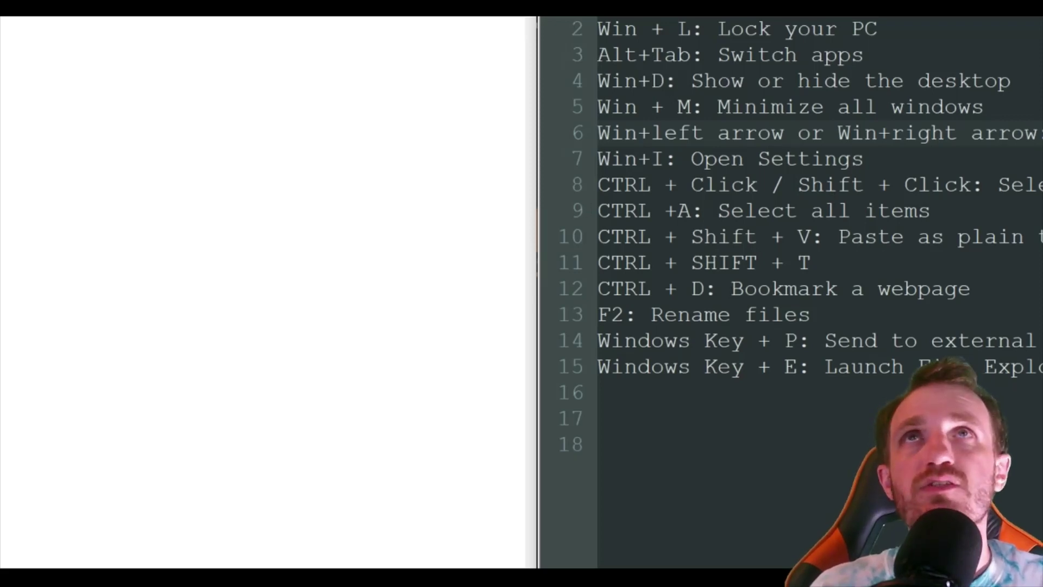
key(super+Up)
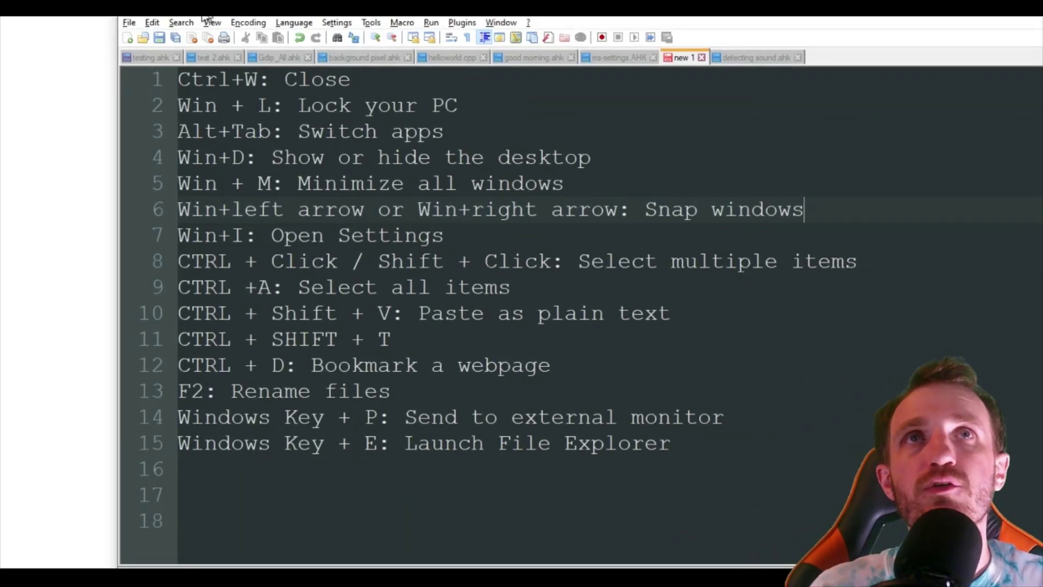
key(alt+Tab)
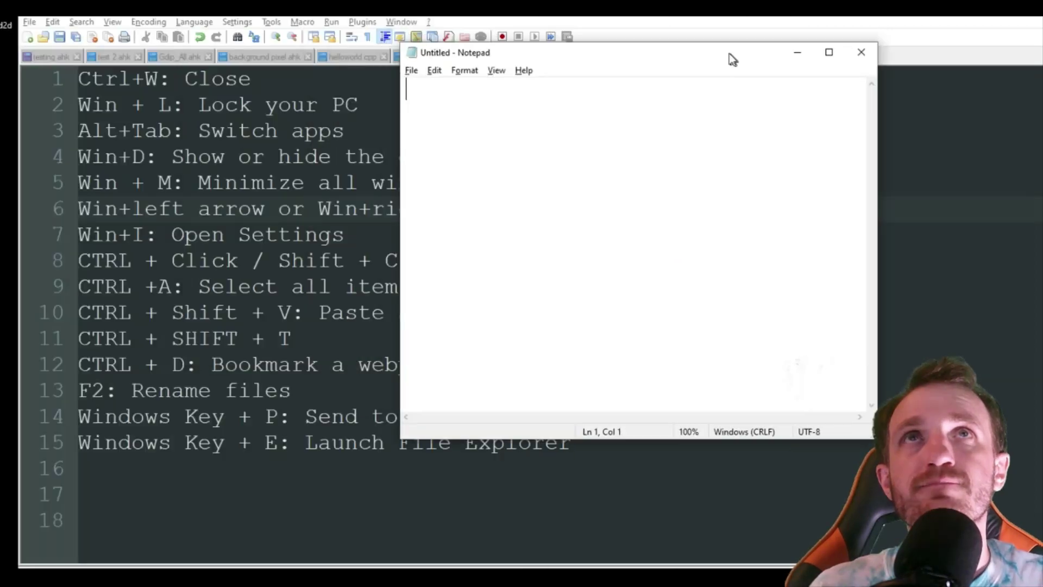
drag(728, 56, 515, 158)
click(808, 162)
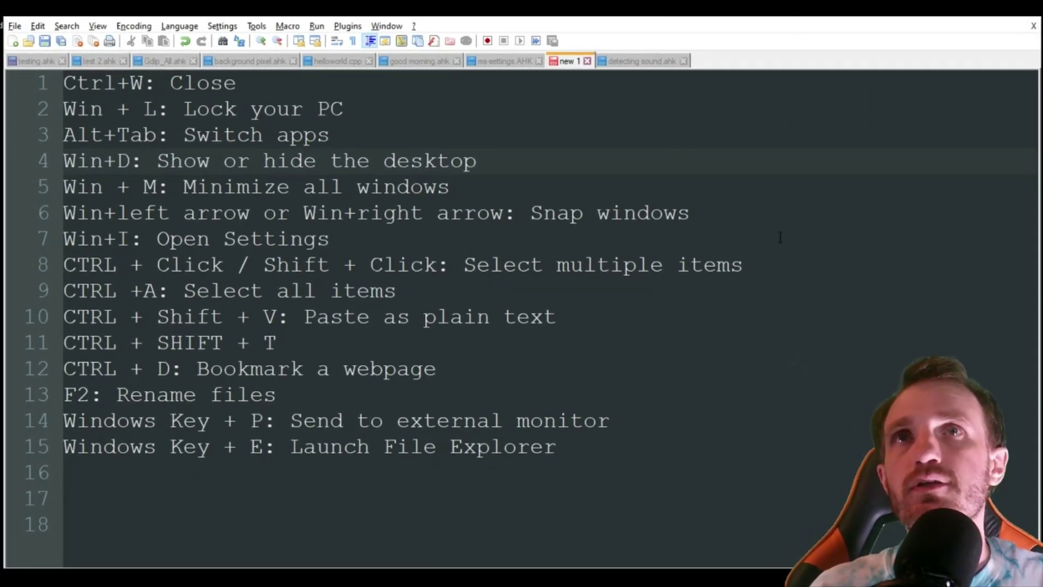
click(340, 240)
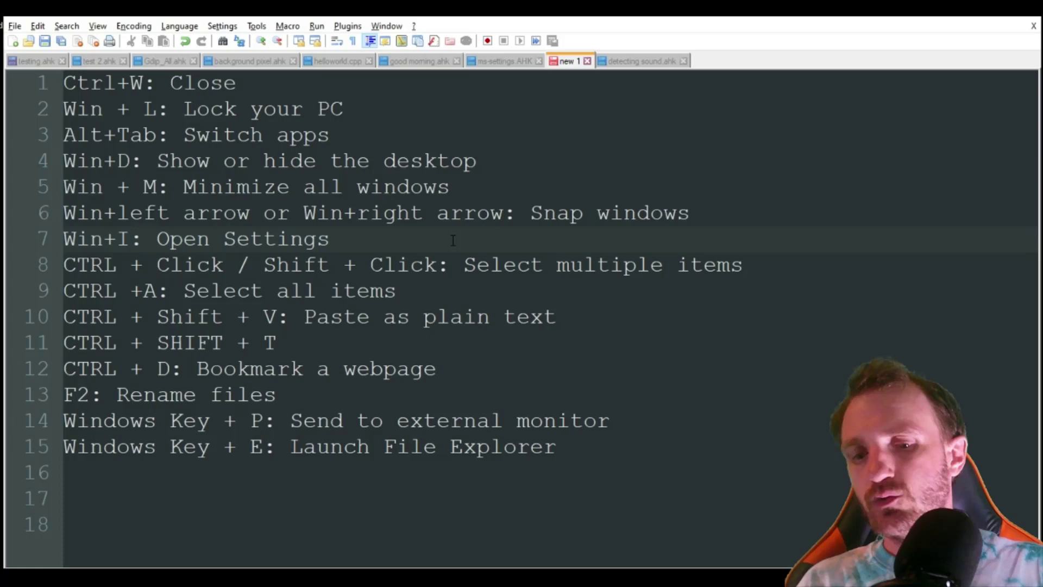
key(super+i)
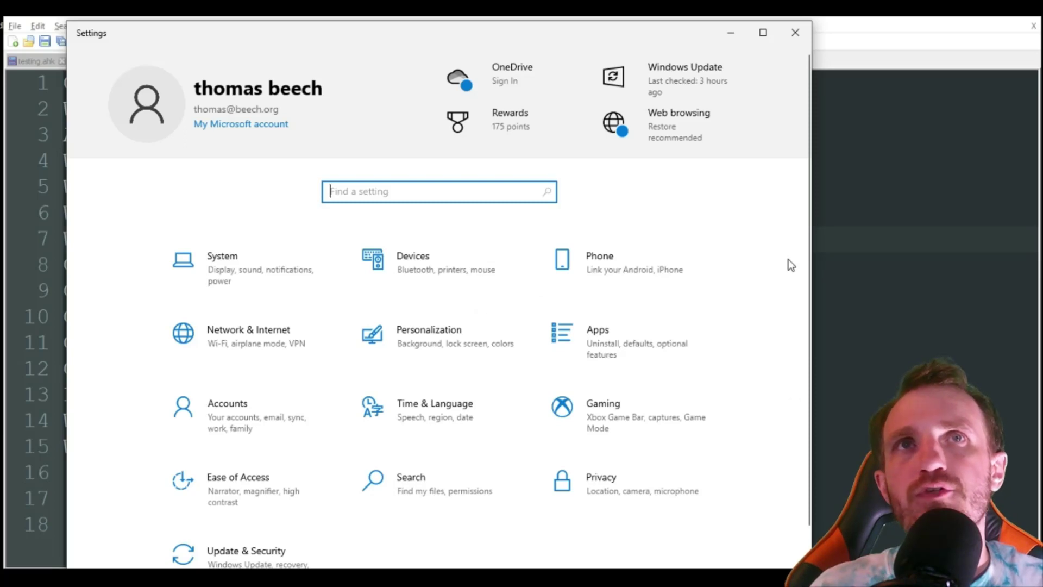
key(super)
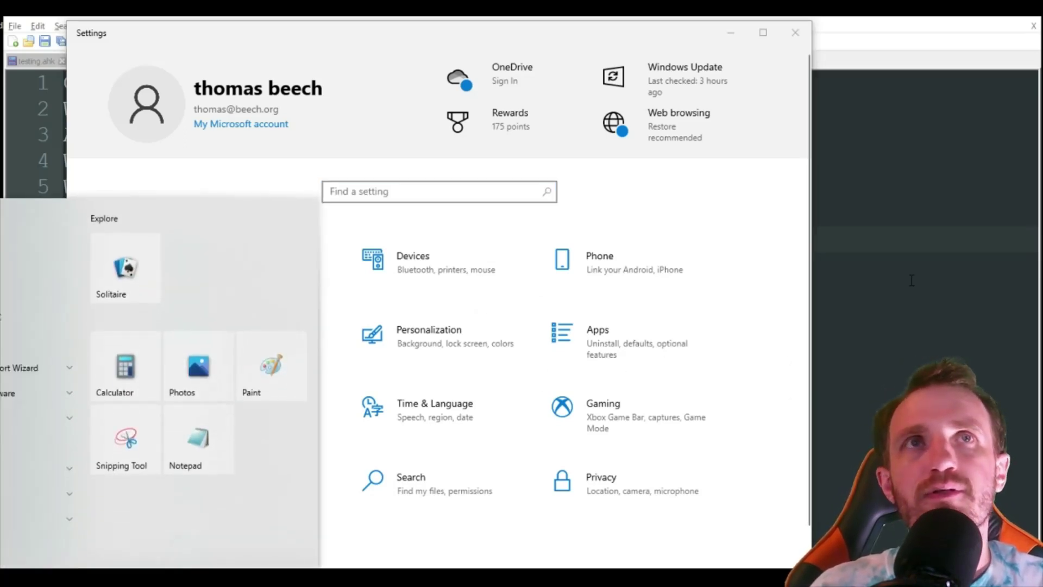
click(795, 35)
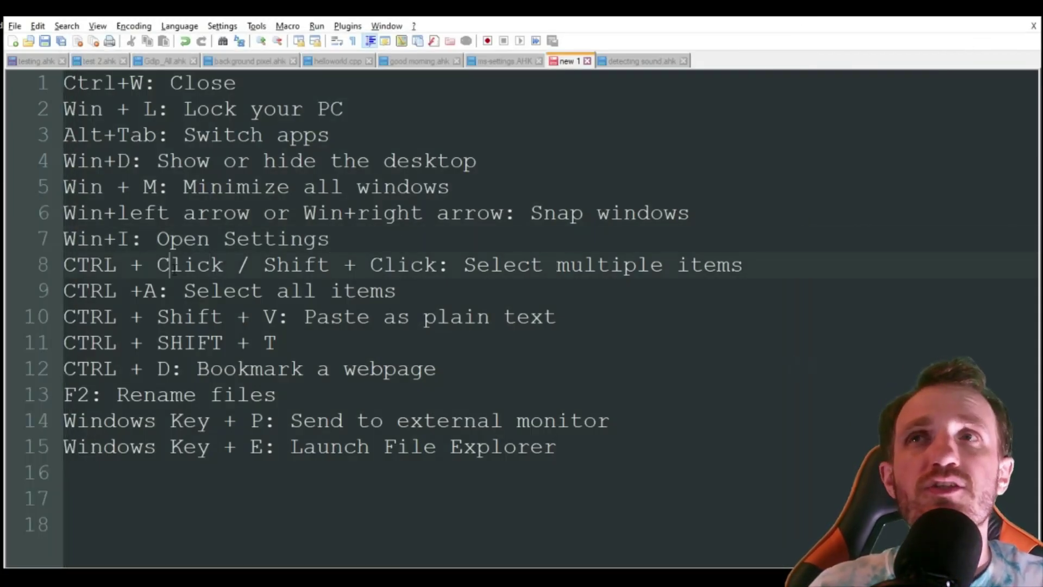
Step: Highlight 'Open Settings' on line 7, then the start of line 8
click(772, 266)
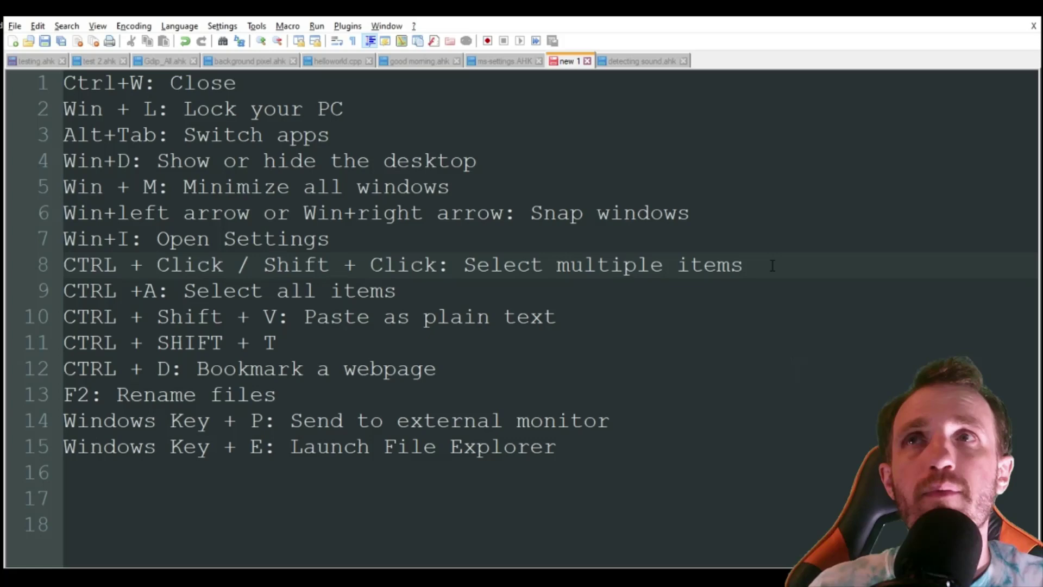
mouse_move(174, 242)
mouse_down()
mouse_move(329, 239)
mouse_move(157, 239)
mouse_up()
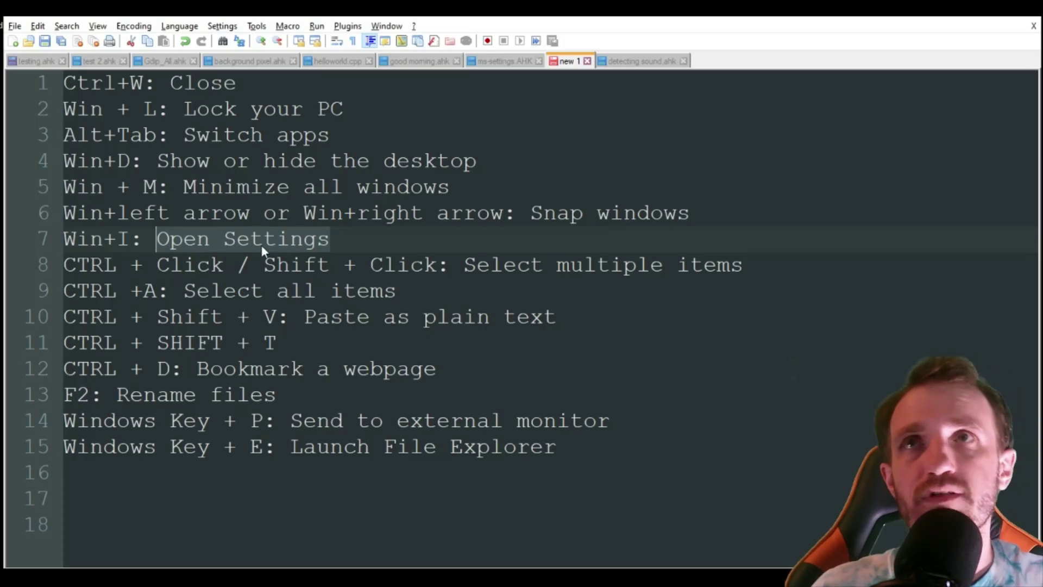
drag(157, 240, 367, 241)
click(330, 317)
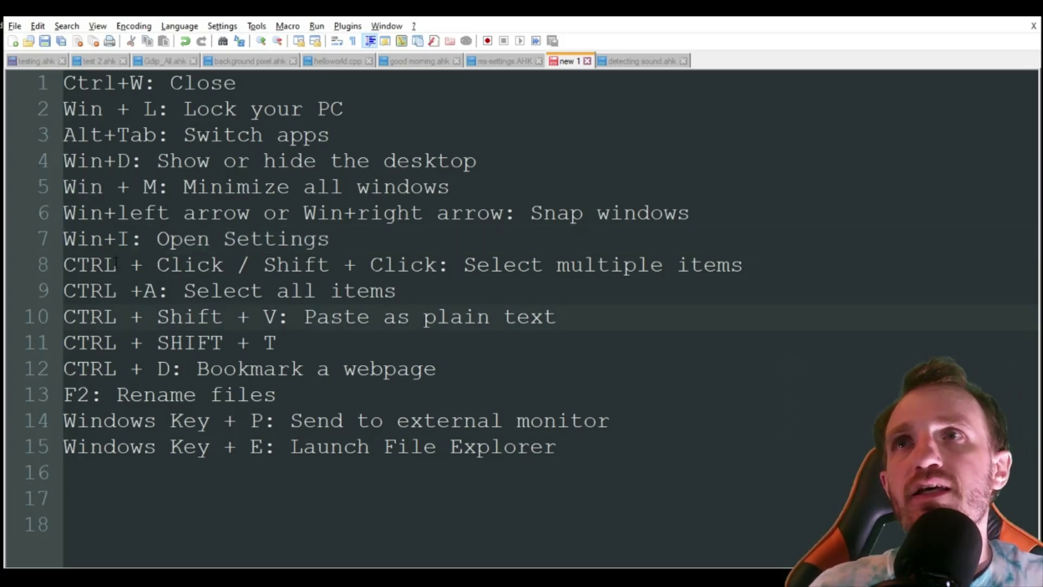
drag(77, 265, 758, 266)
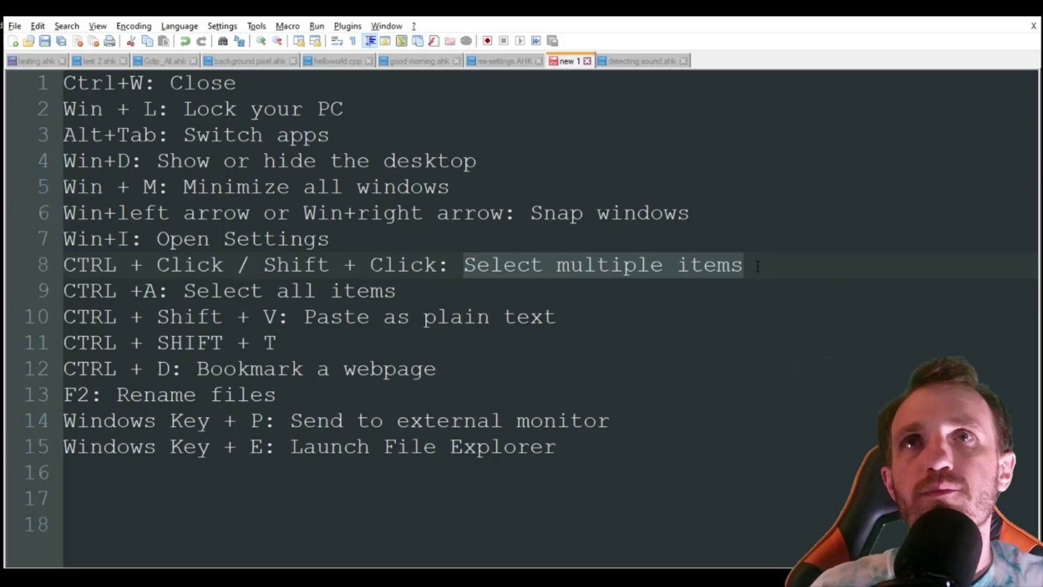
click(557, 266)
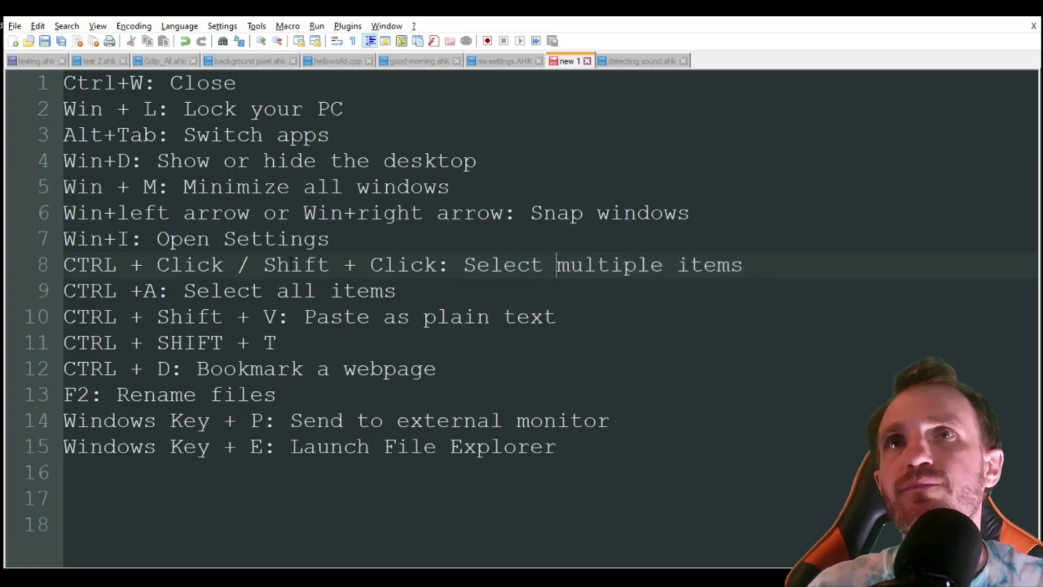
Step: Extend and clear selections across lines 7 through 10
shift+click(305, 237)
shift+click(311, 267)
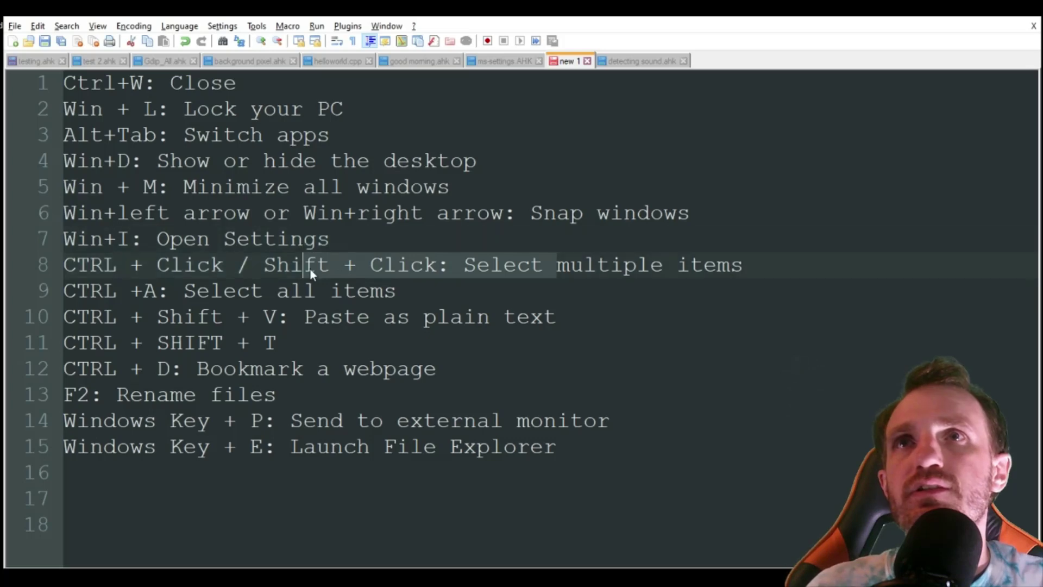
shift+click(304, 317)
click(316, 267)
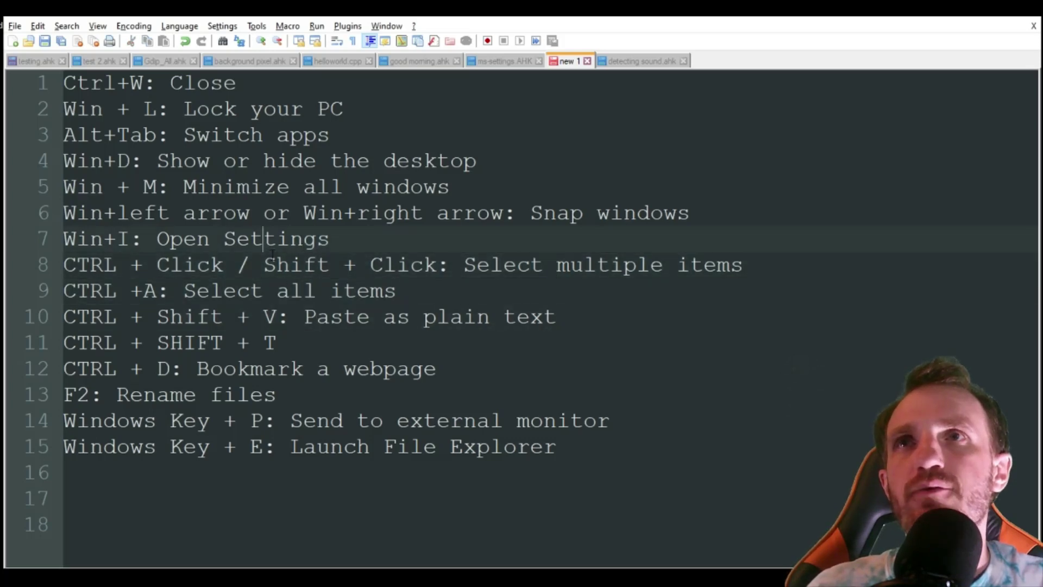
click(344, 317)
shift+click(156, 290)
click(288, 317)
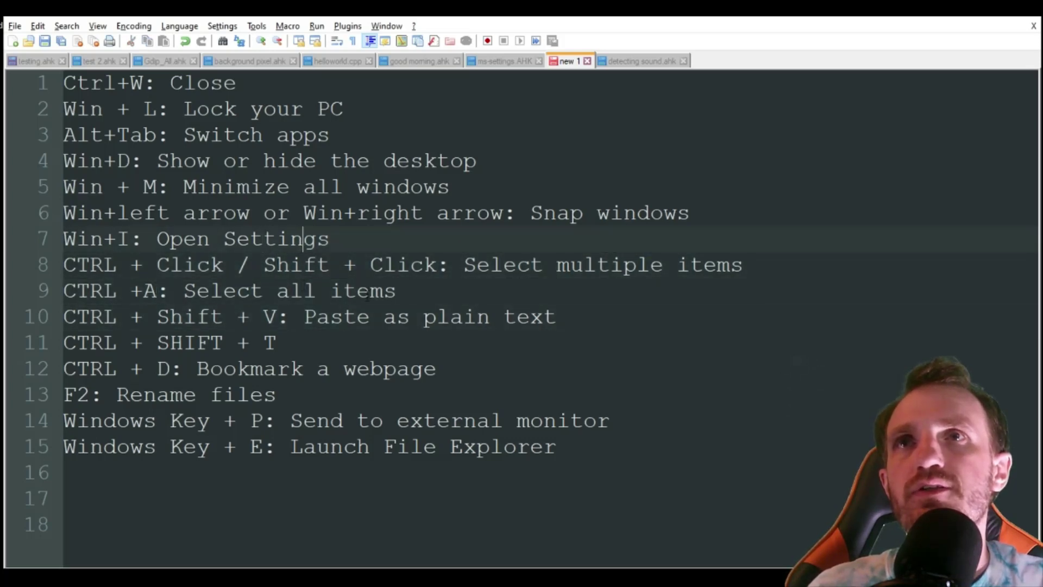
click(368, 290)
Step: Select 'Select multiple items' on line 8, then deselect it
click(464, 264)
shift+click(489, 291)
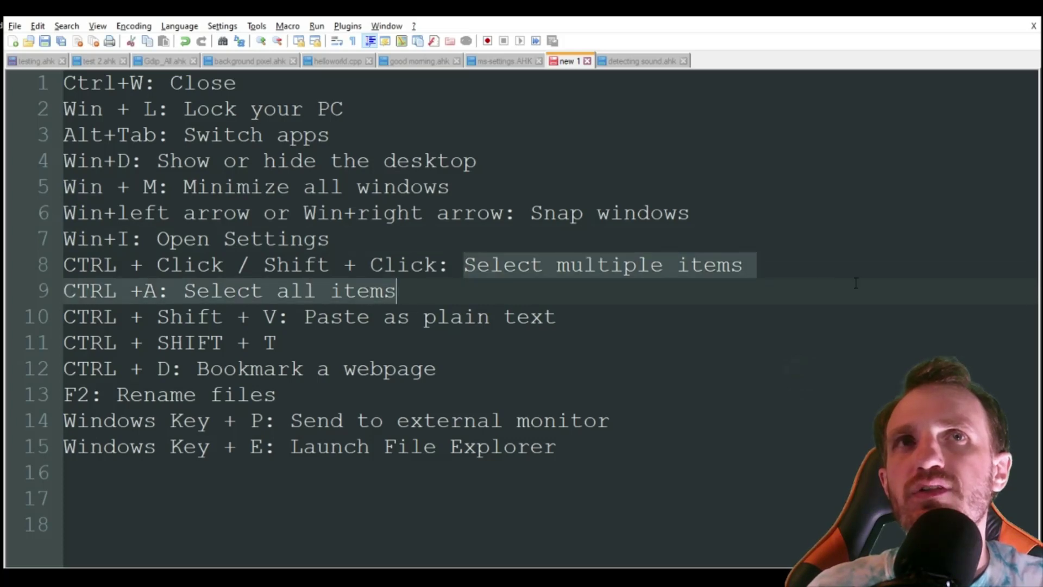
shift+click(791, 266)
click(526, 265)
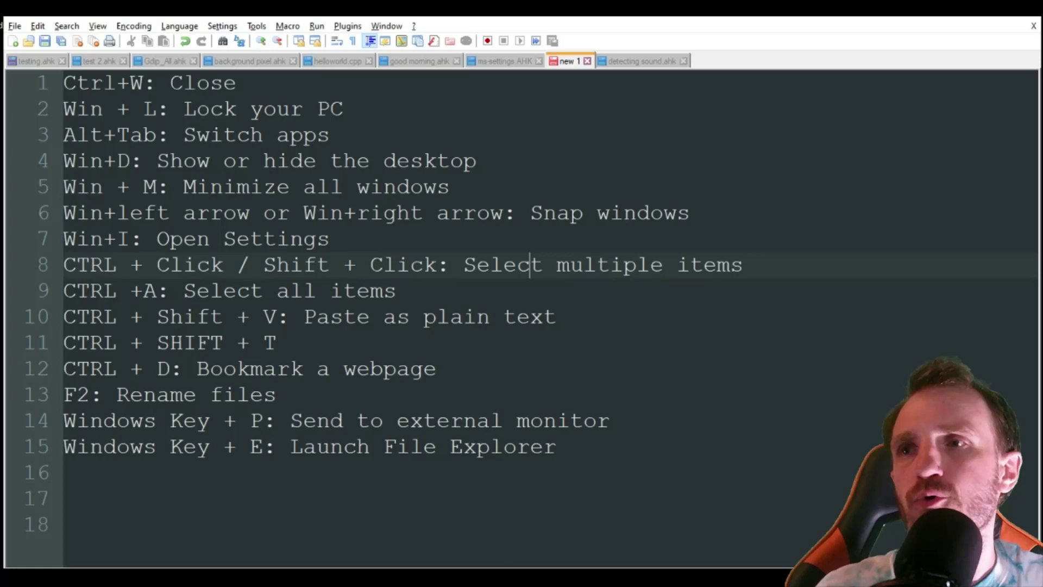
Step: Open File Explorer with Win+E and open the TAB Nation folder
key(super+e)
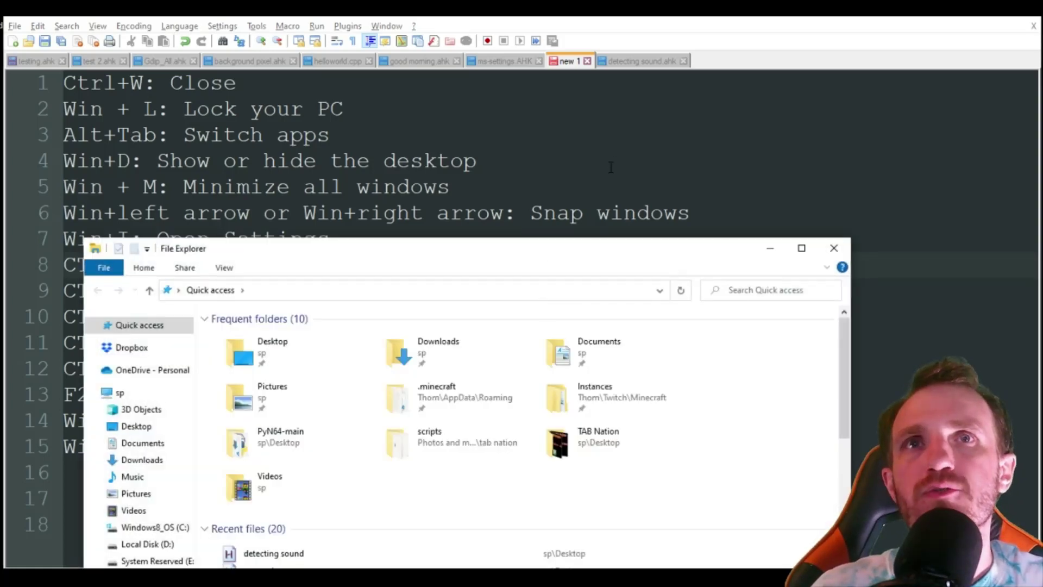
double_click(569, 444)
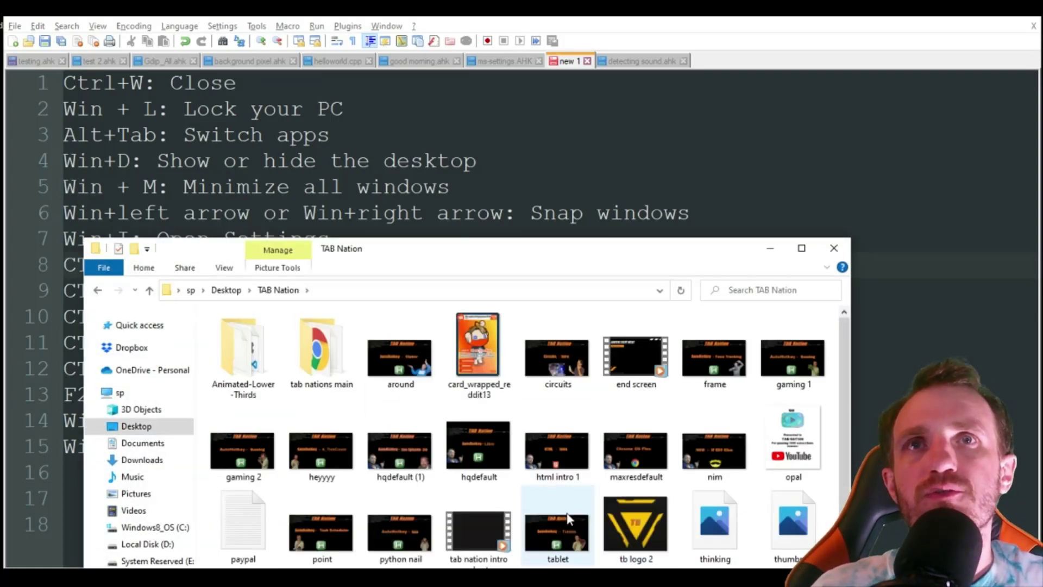
drag(647, 247, 772, 93)
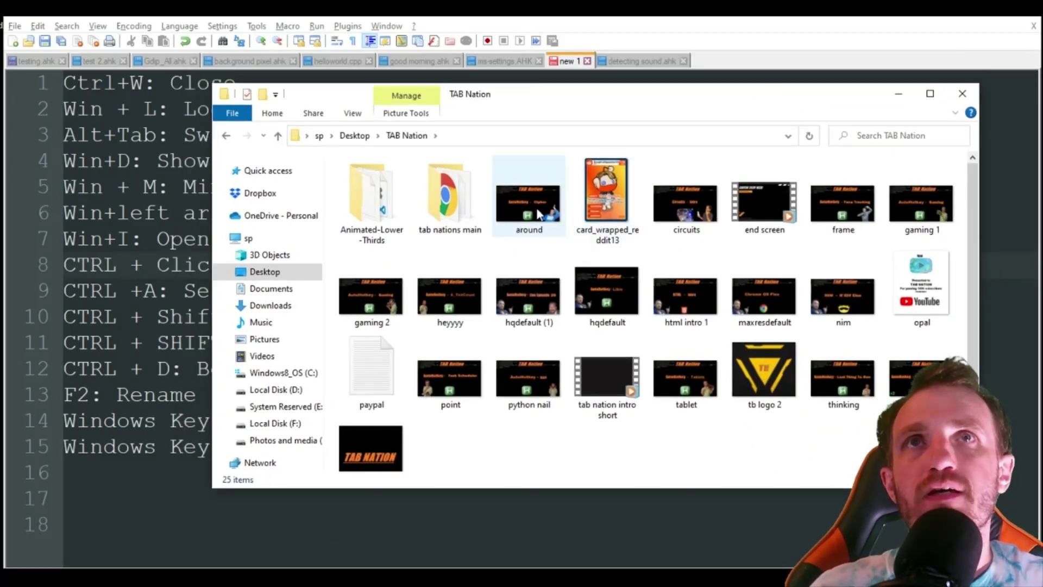
Step: Ctrl-select the around, hqdefault, frame, thinking and heyyyy thumbnails, then clear the selection
click(546, 223)
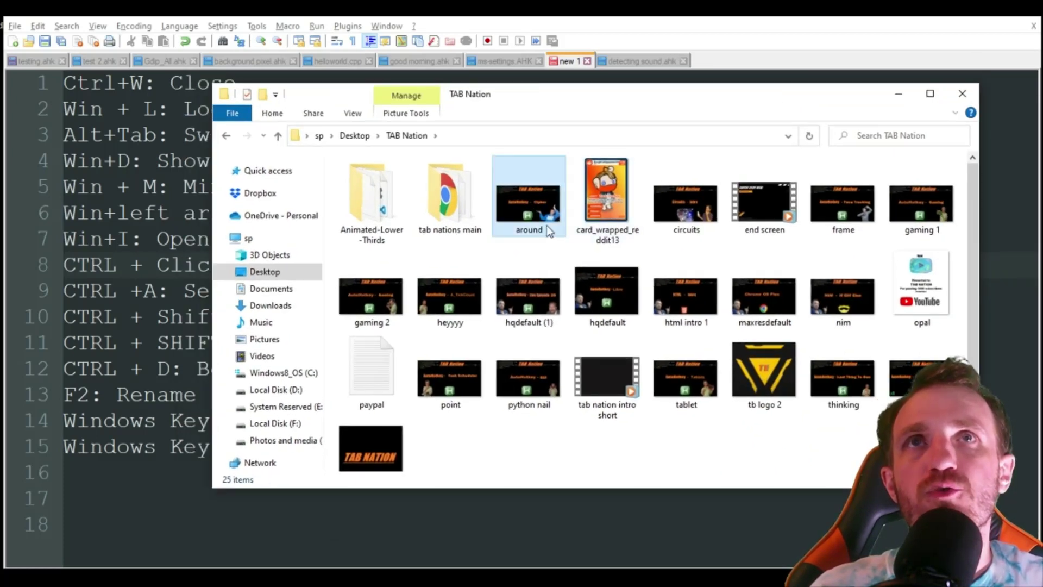
ctrl+click(605, 306)
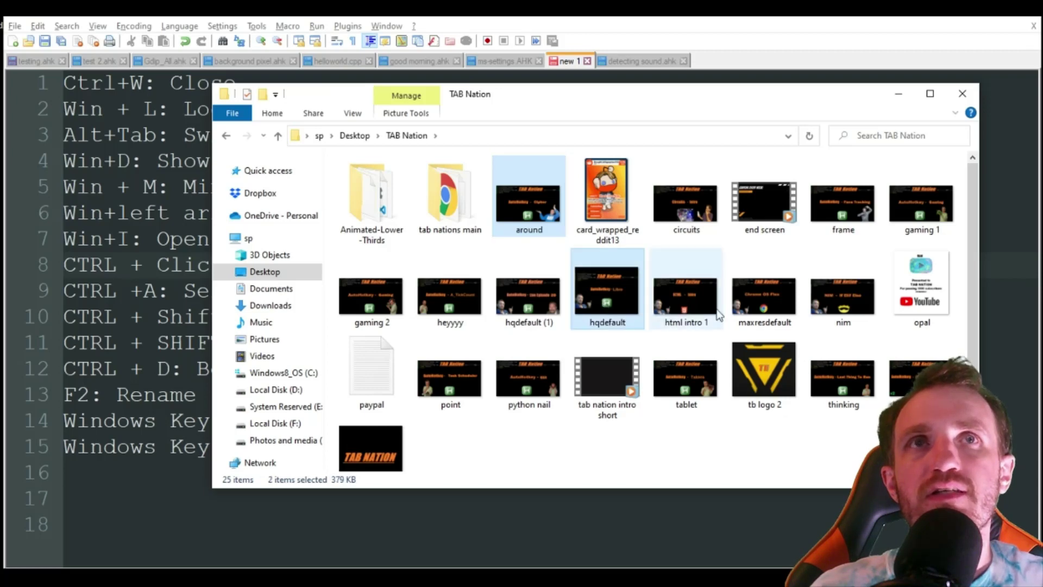
ctrl+click(843, 218)
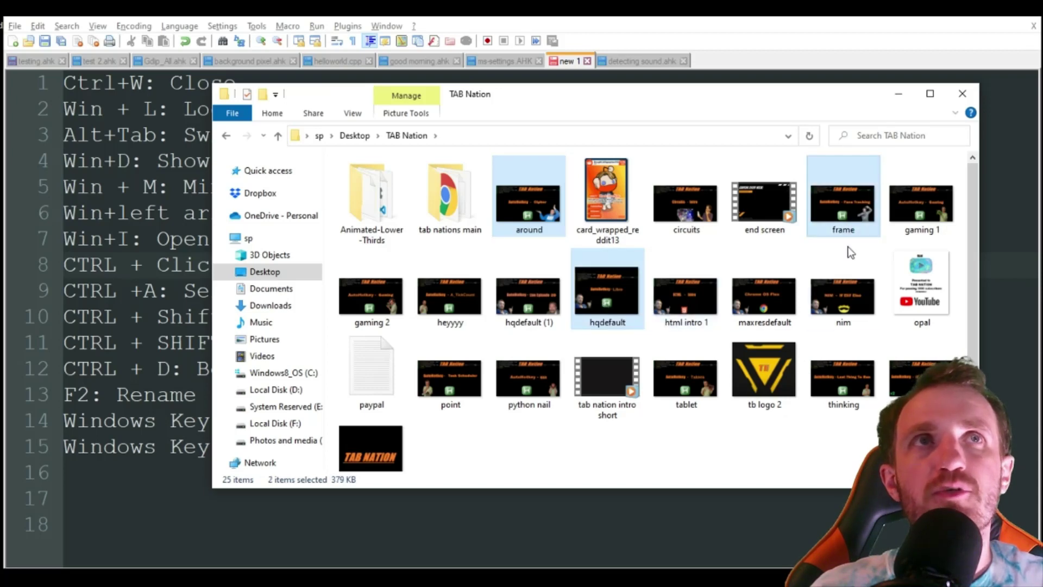
ctrl+click(842, 385)
ctrl+click(467, 314)
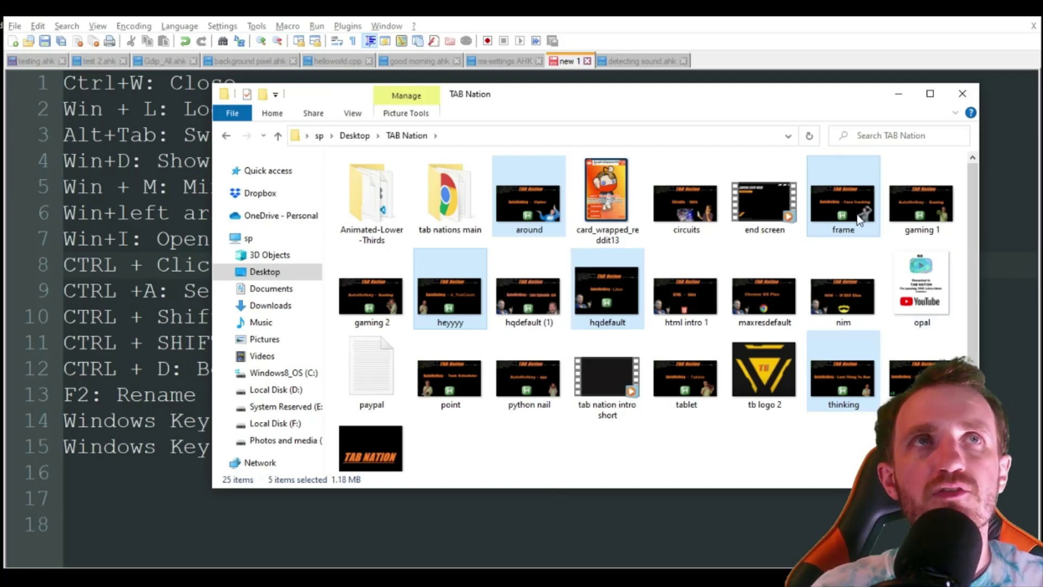
click(661, 427)
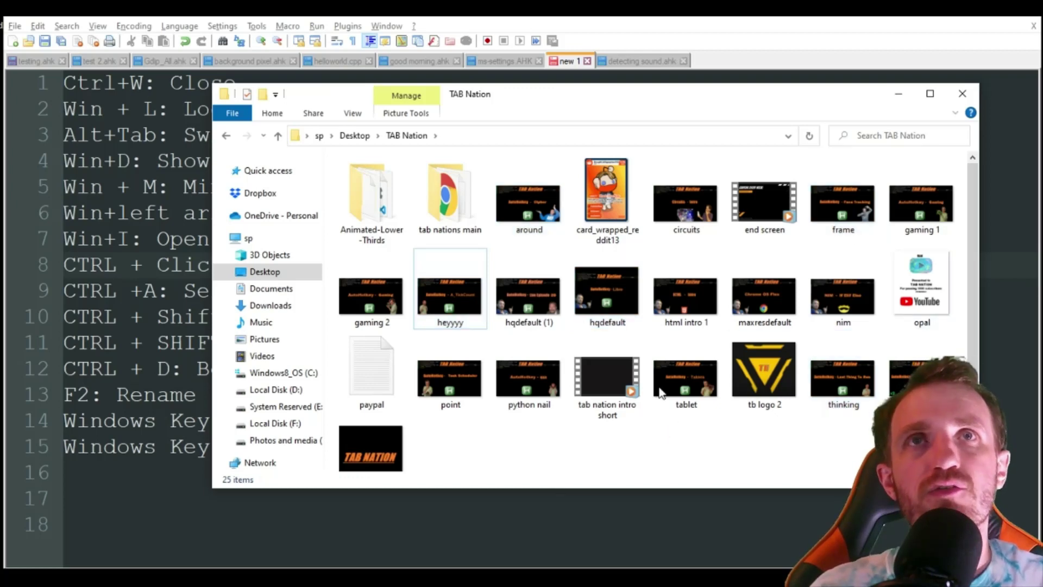
Step: Shift-select everything from around to html intro 1, then select html intro 1 plus nim
click(539, 215)
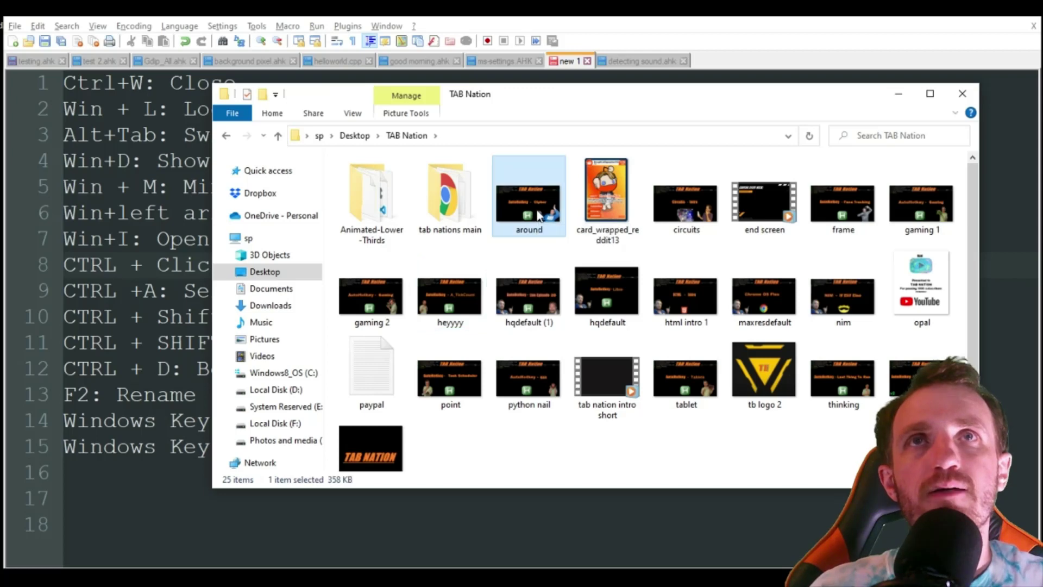
shift+click(702, 312)
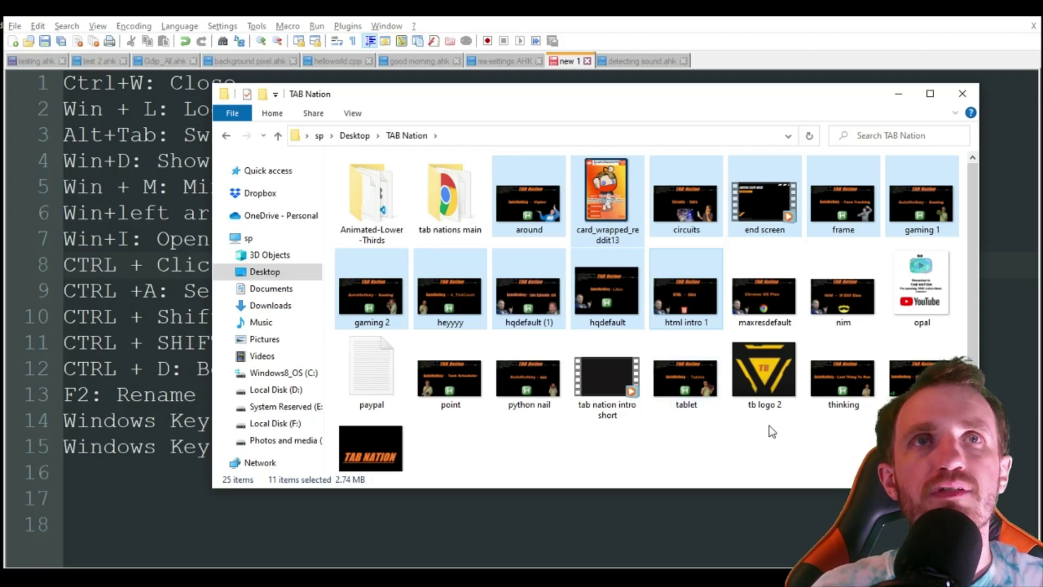
click(679, 466)
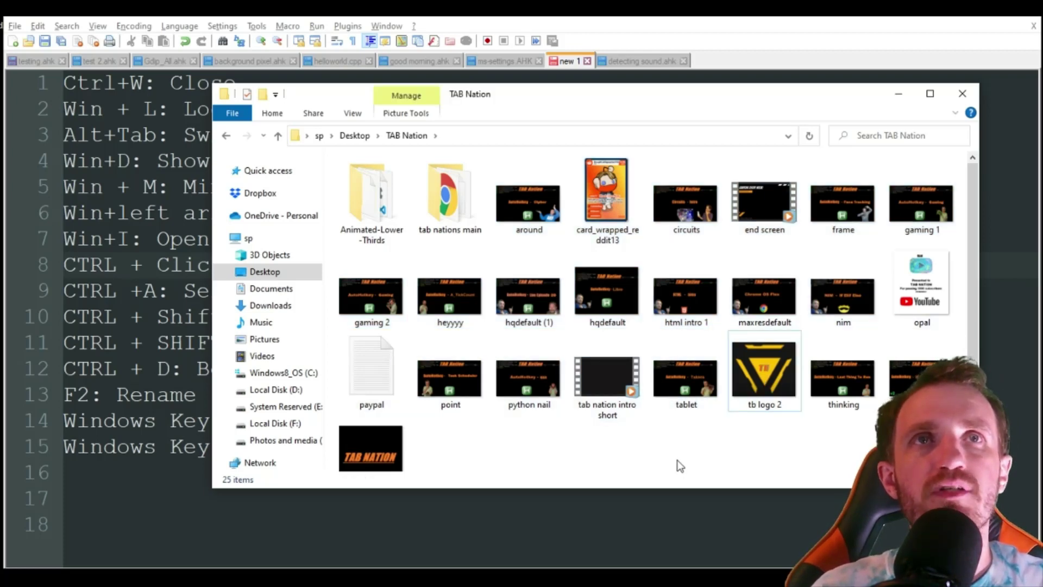
click(706, 293)
ctrl+click(852, 286)
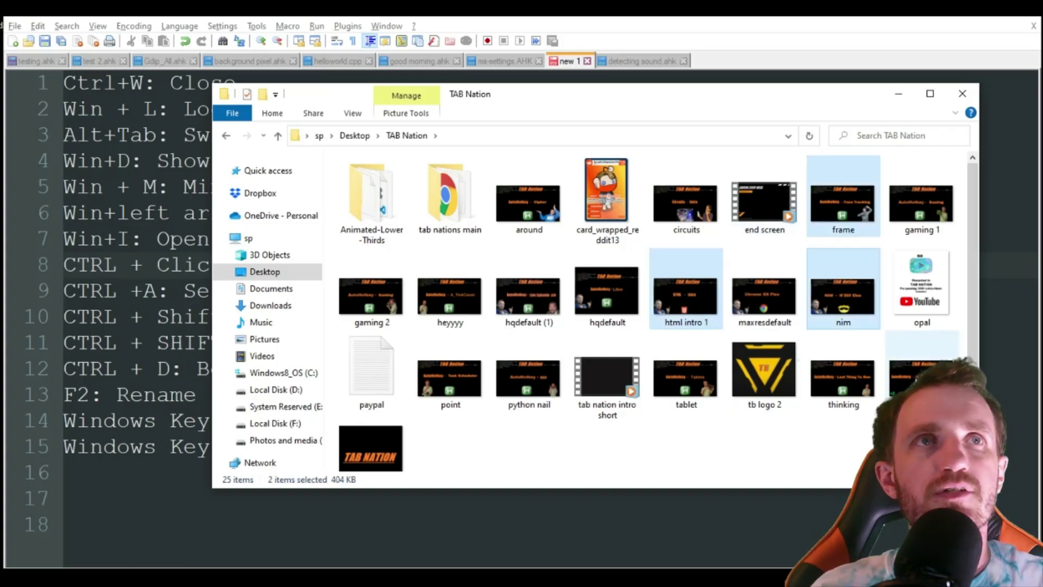
Step: Add one more thumbnail, close File Explorer, and return to line 9 in Notepad++
ctrl+click(902, 375)
click(963, 94)
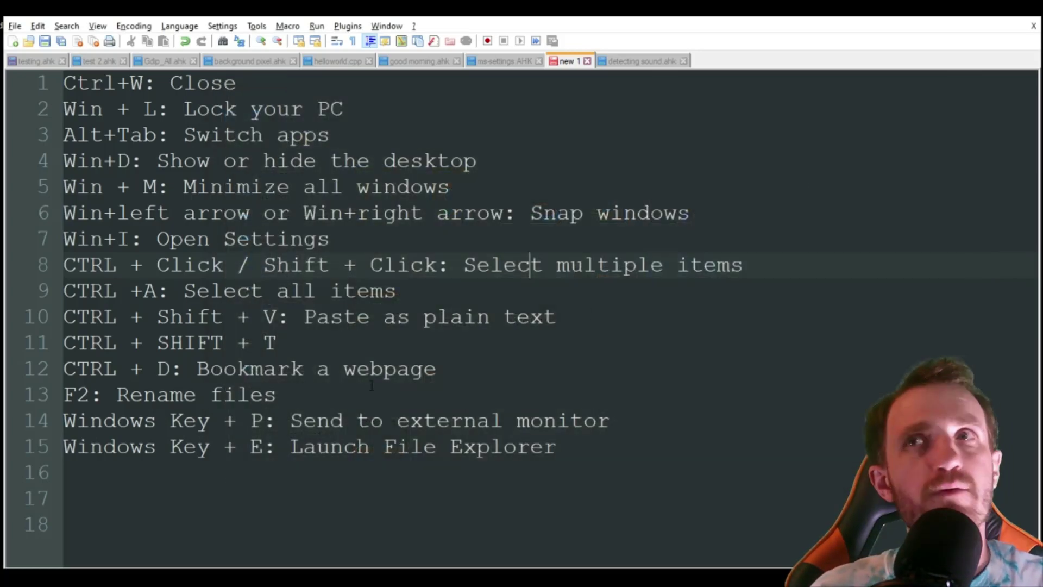
click(400, 290)
click(359, 317)
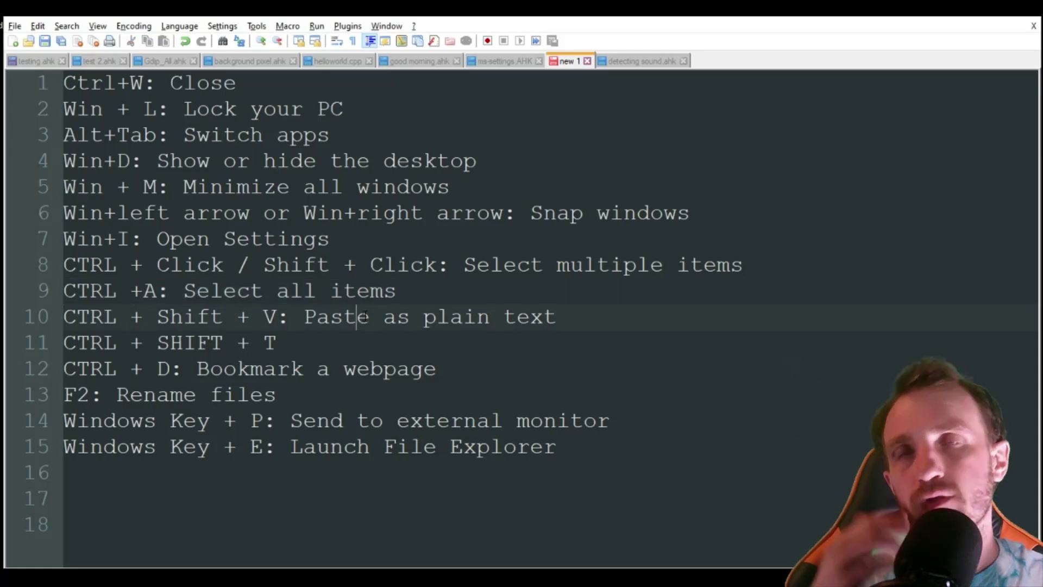
click(407, 294)
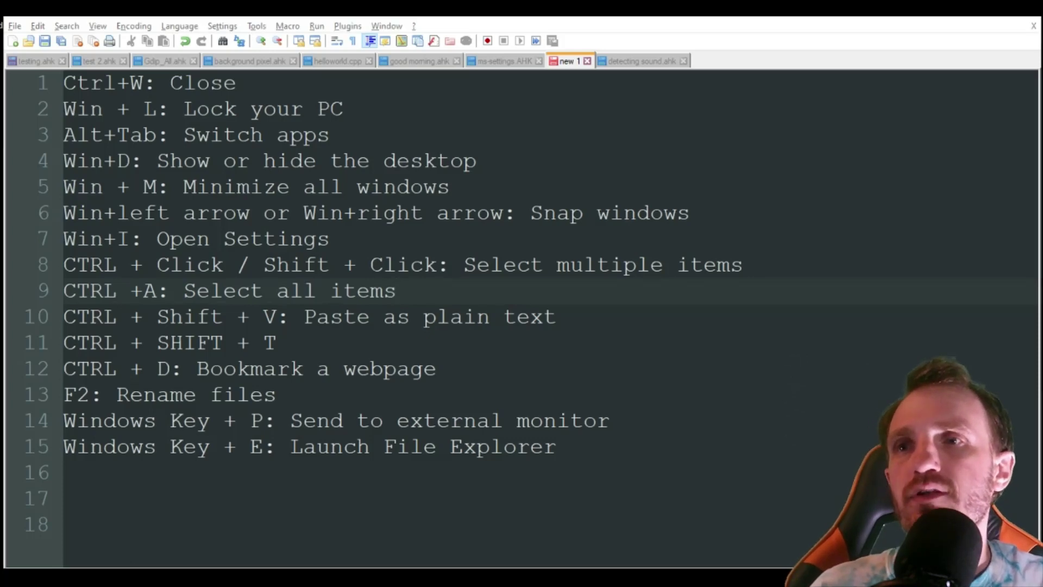
Step: Open a new Notepad window and type several lines of random filler text
key(super+n)
text(srgrewgrweghwre)
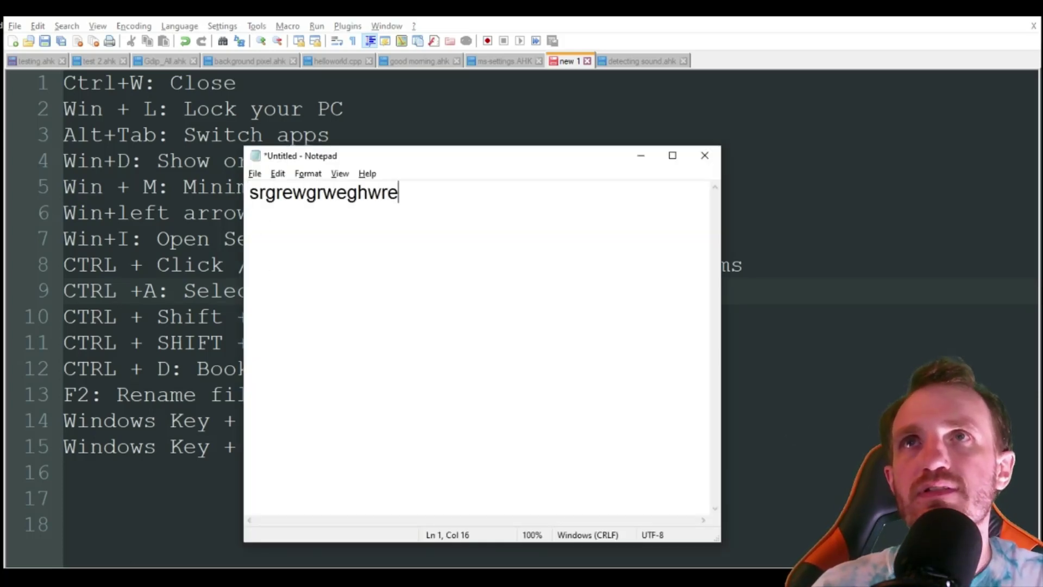
text( wef wegwregh wgh wres her)
key(Return)
text(hjuert)
key(Return)
text(je5tjhwertjhwer5jhwe)
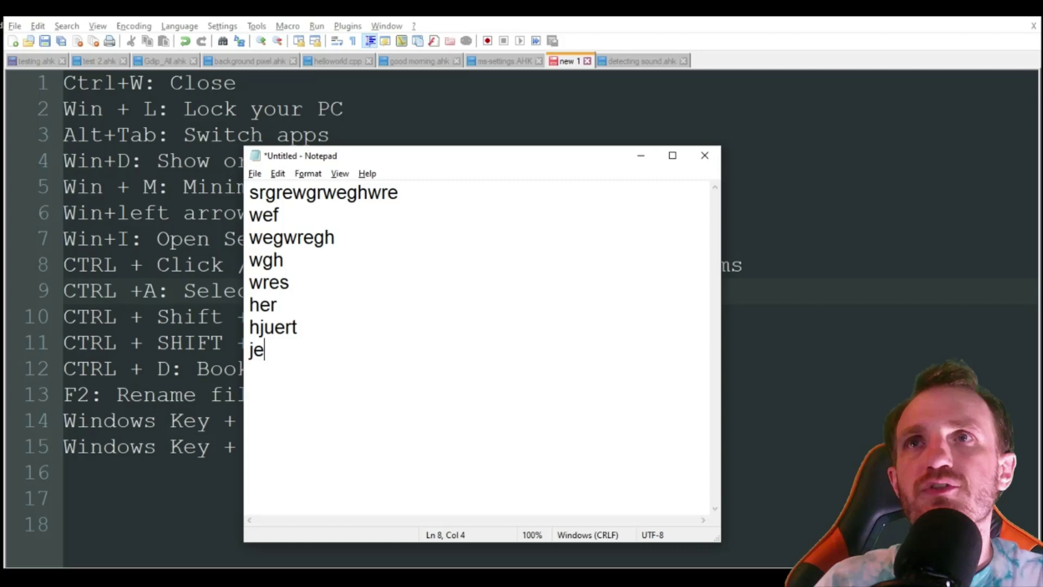
key(Return)
text(jwerhtwrghretjhet)
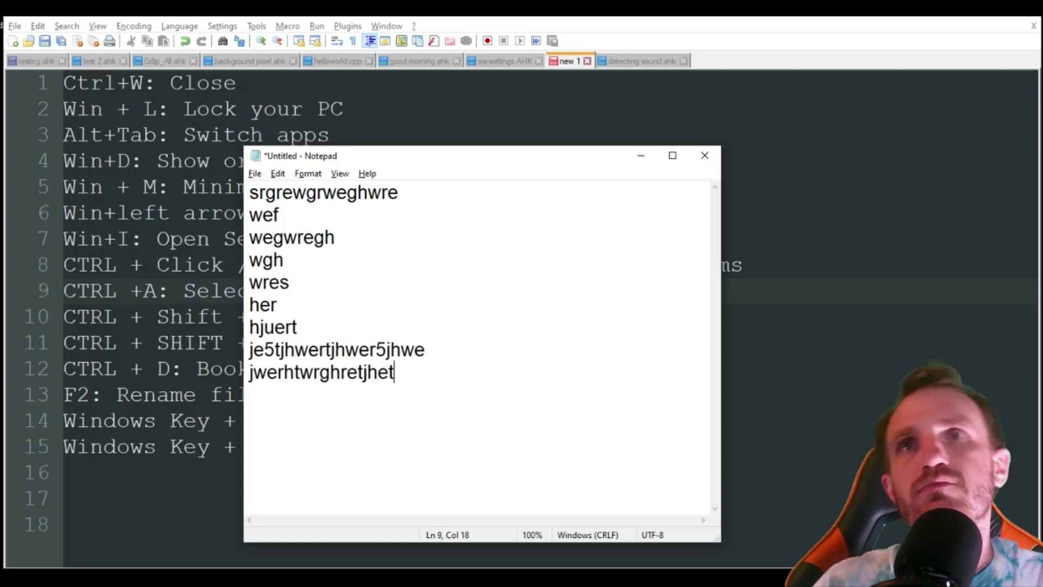
text(yu gcf yudtyur etyuert y ertyteyyertyertyeryeryr)
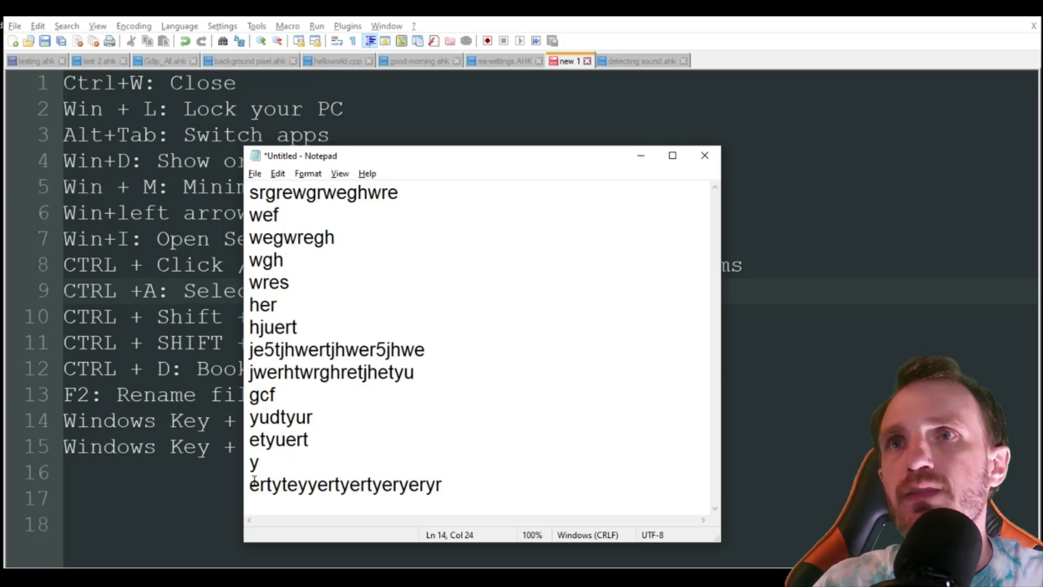
click(274, 466)
text(estrrwert)
click(377, 337)
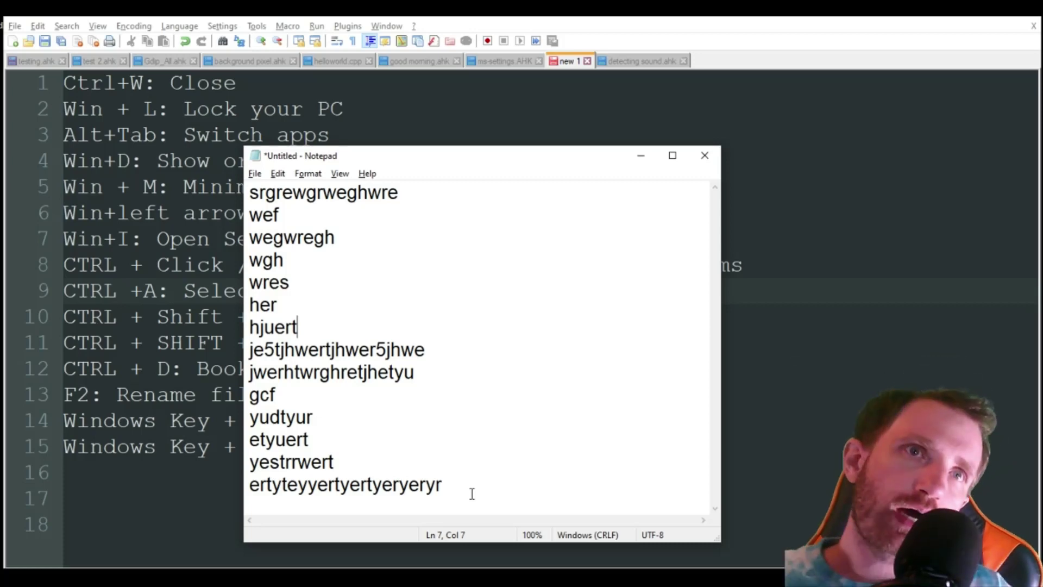
Step: Select all the filler text by dragging and with Ctrl+A, then dismiss Notepad
drag(472, 493, 231, 179)
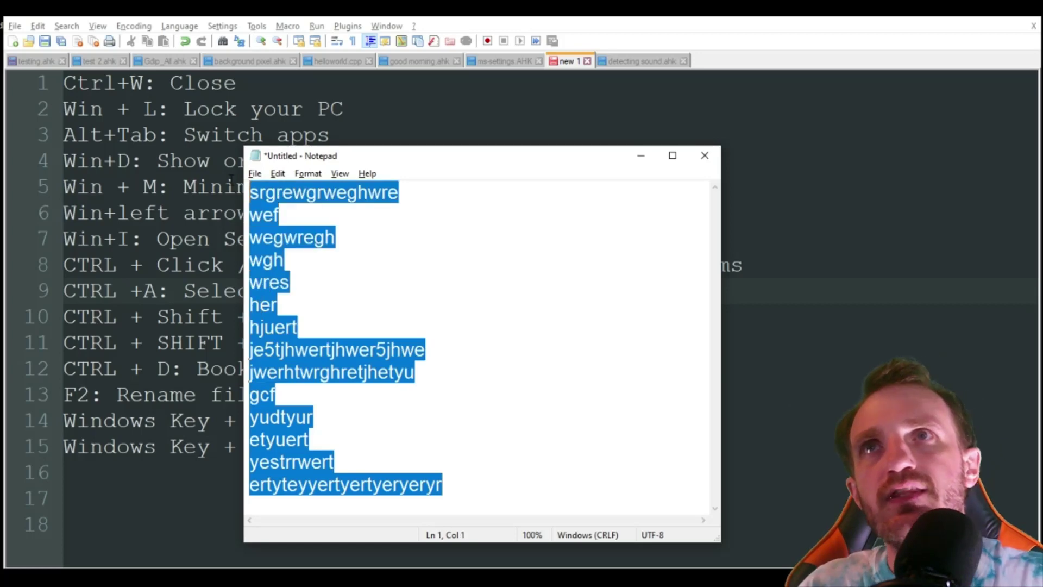
drag(247, 63, 222, 63)
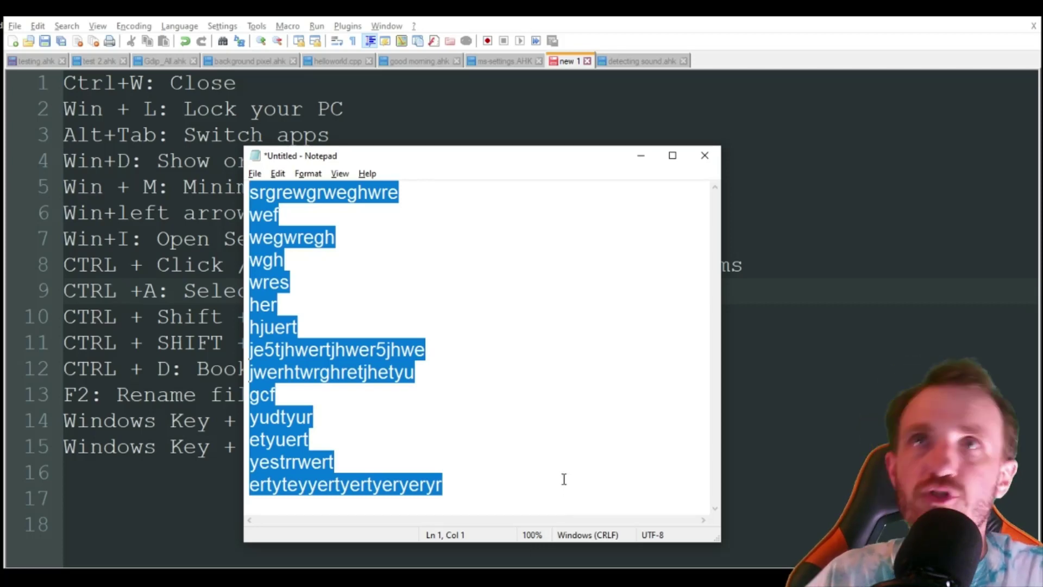
click(522, 418)
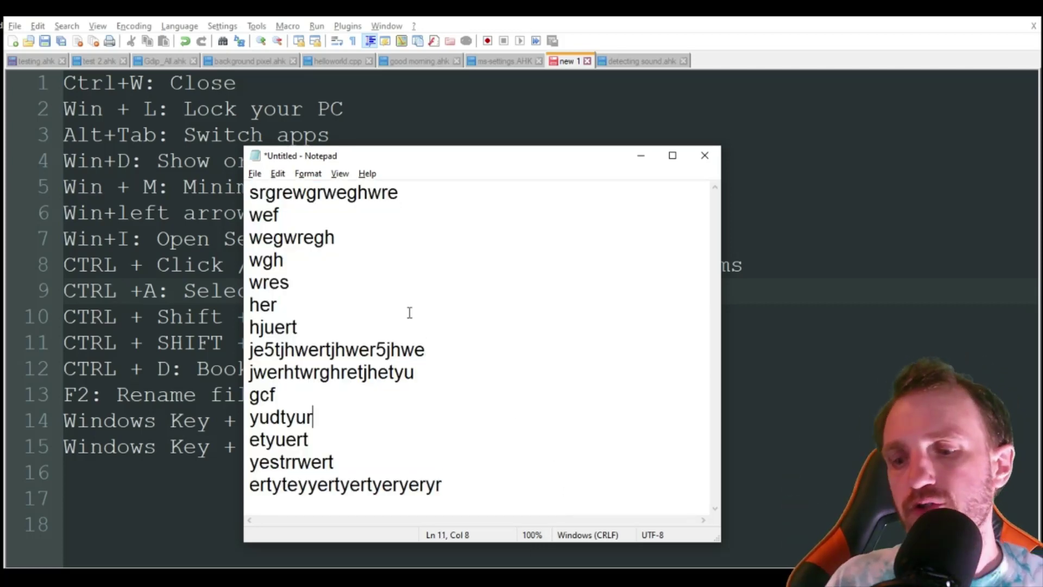
key(ctrl+a)
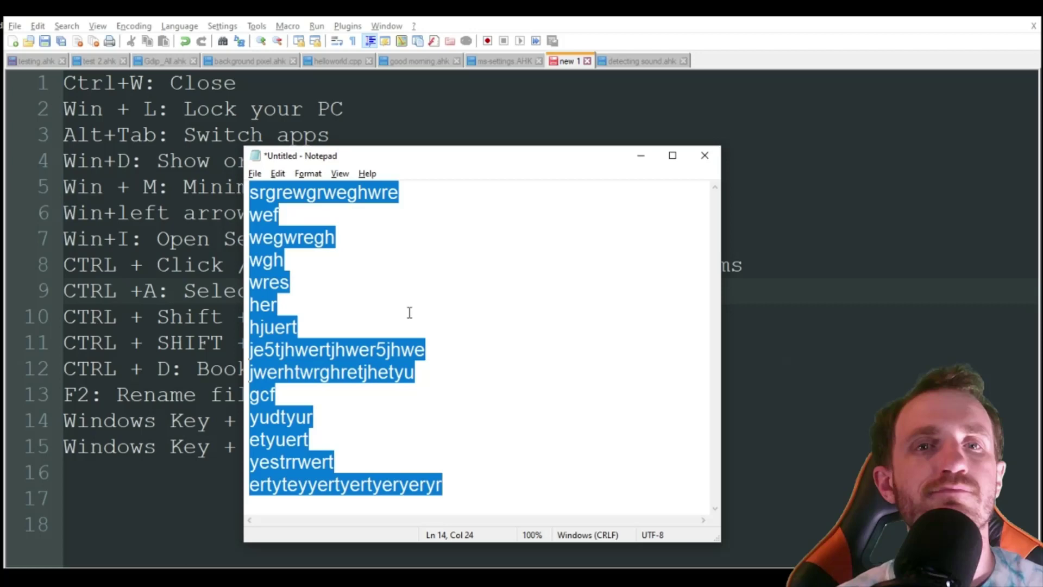
click(403, 237)
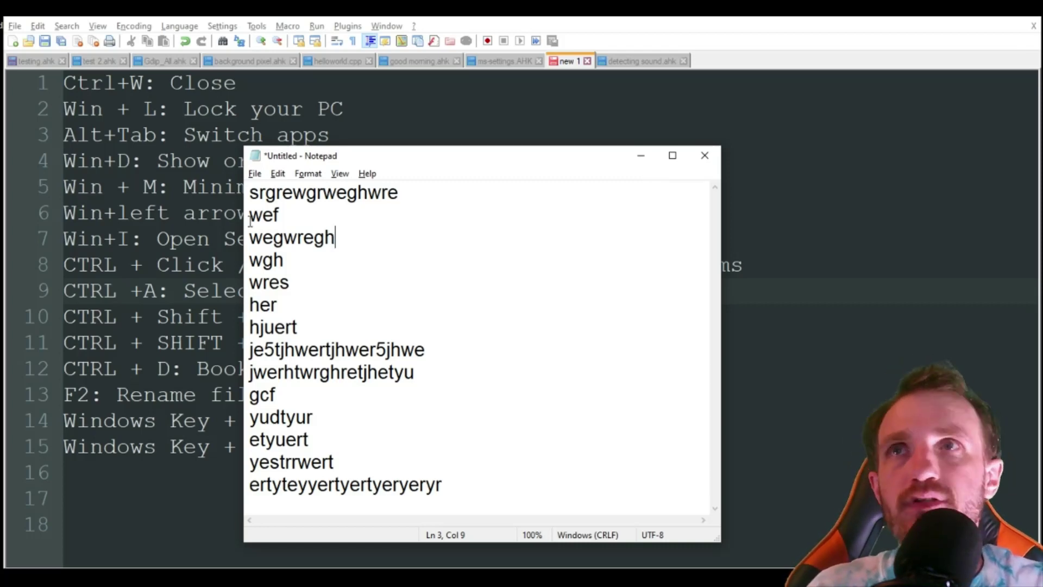
click(235, 288)
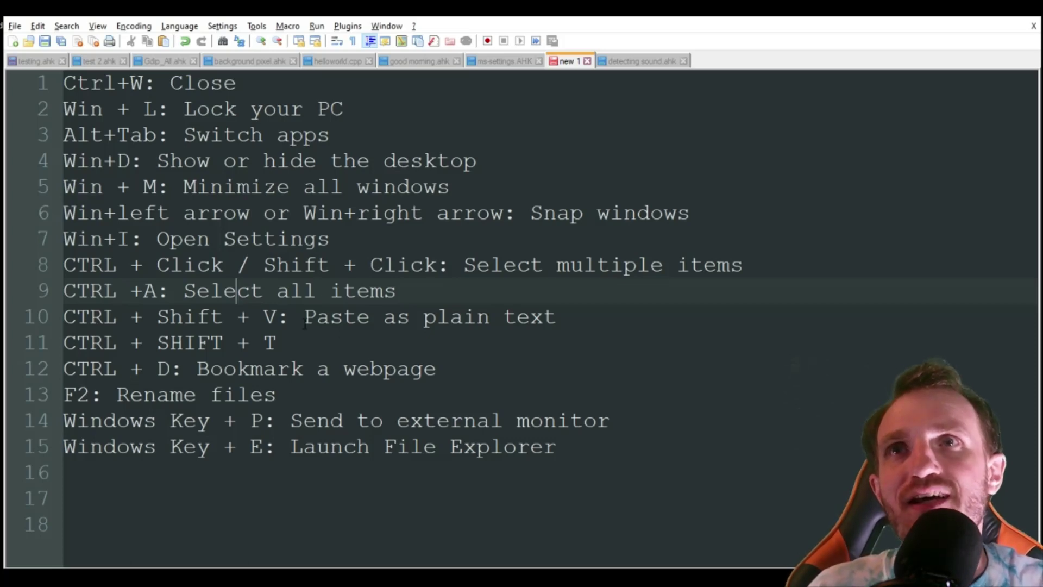
drag(304, 322, 258, 322)
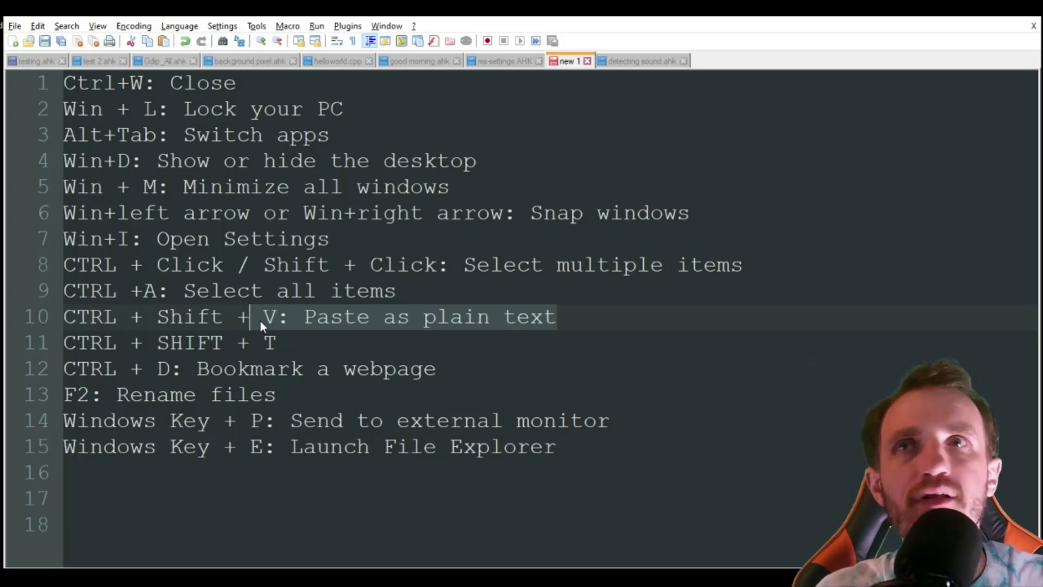
click(260, 321)
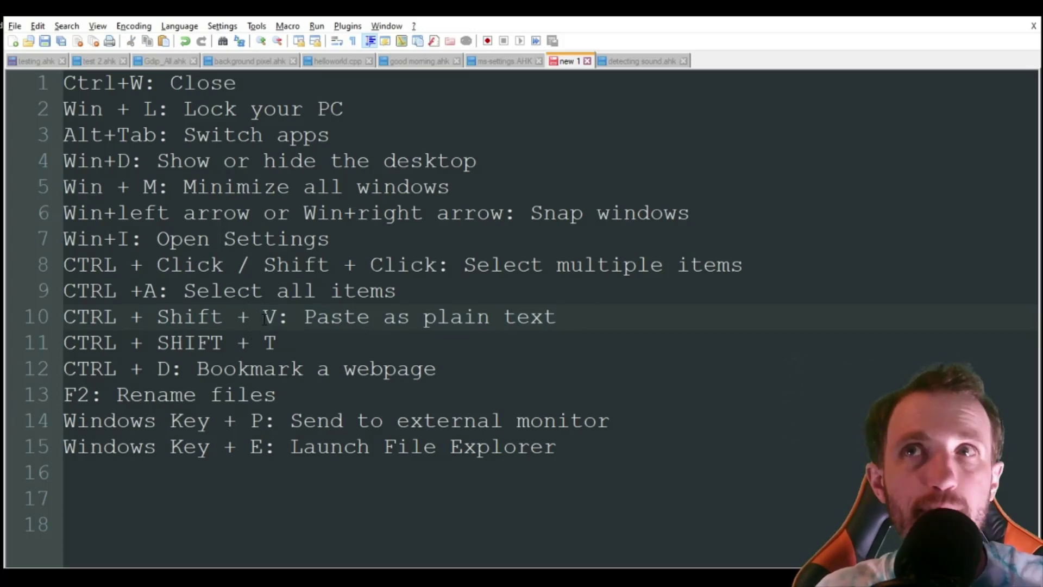
double_click(196, 317)
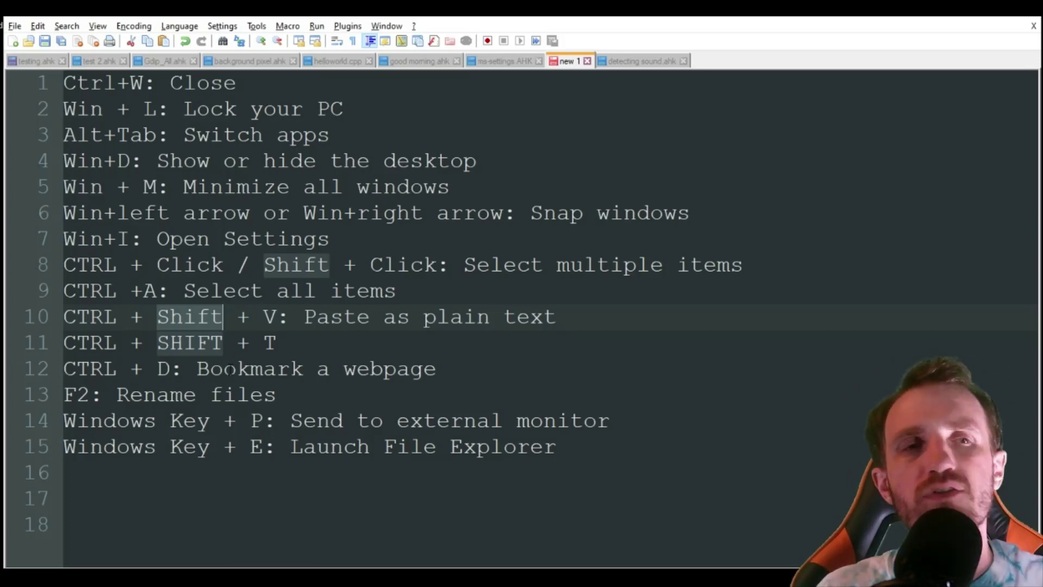
click(285, 342)
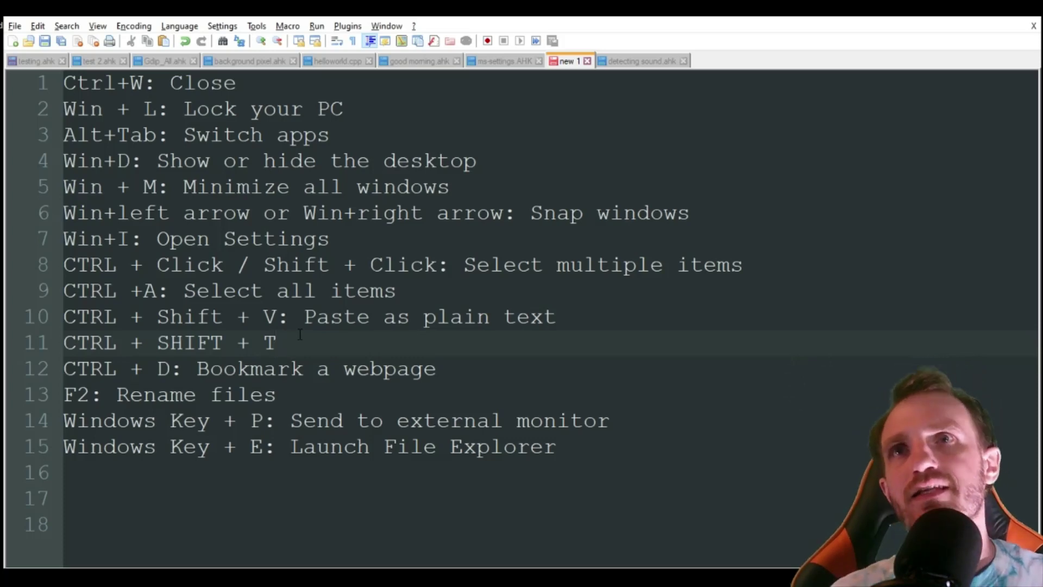
drag(305, 317, 556, 319)
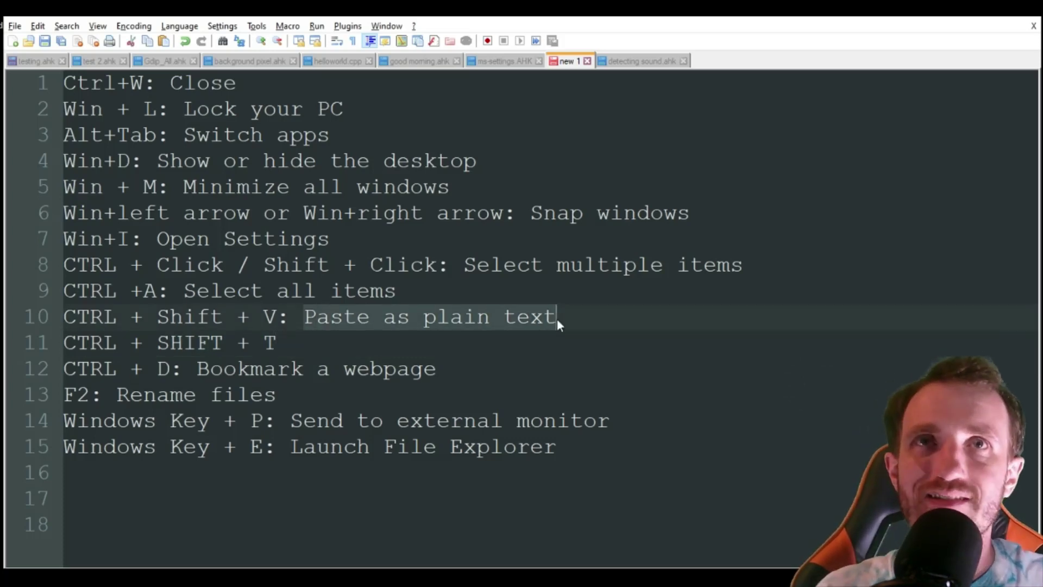
click(557, 318)
drag(423, 317, 563, 319)
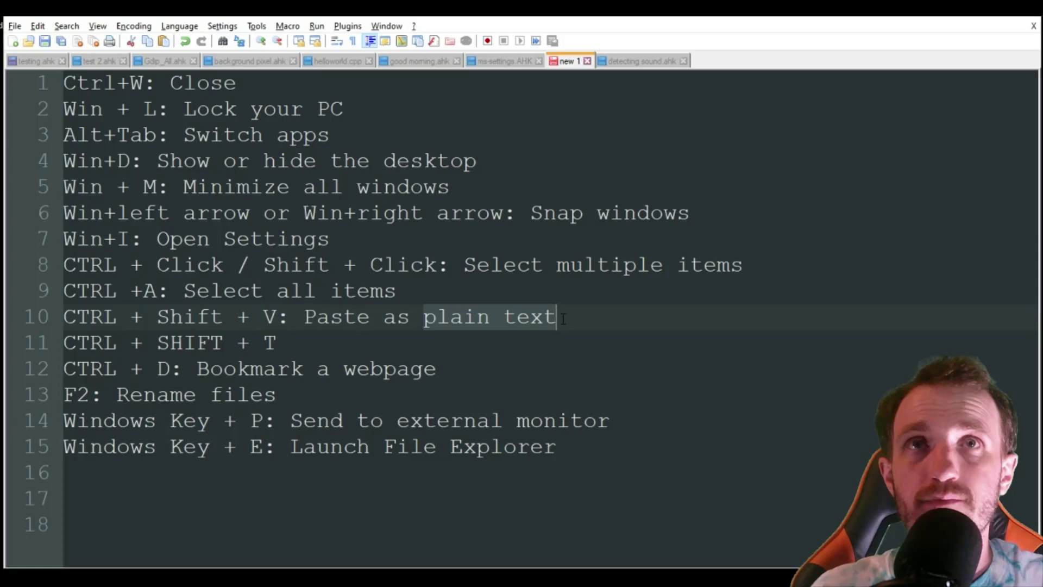
click(564, 320)
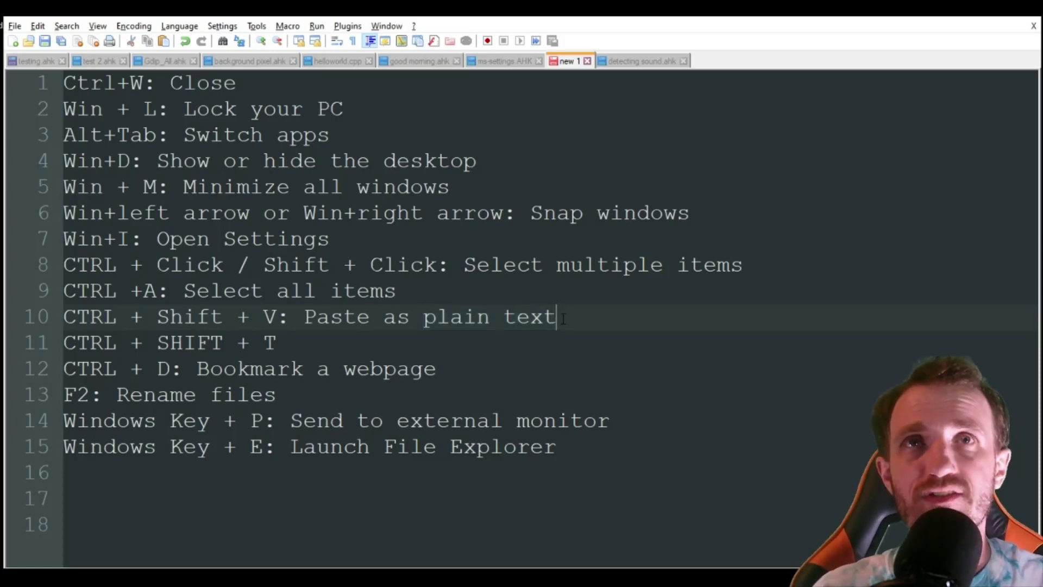
drag(563, 320, 424, 316)
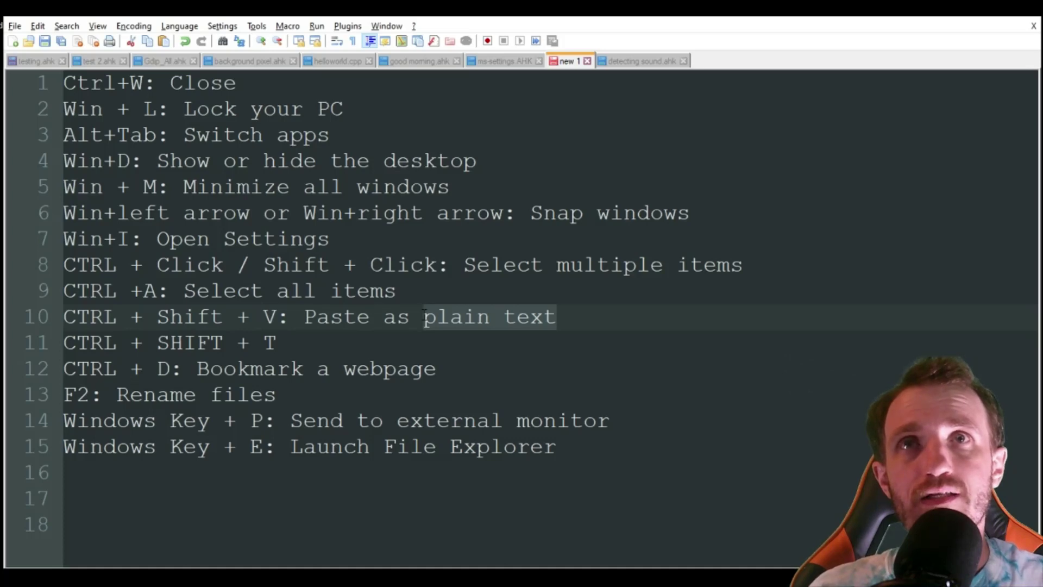
click(425, 317)
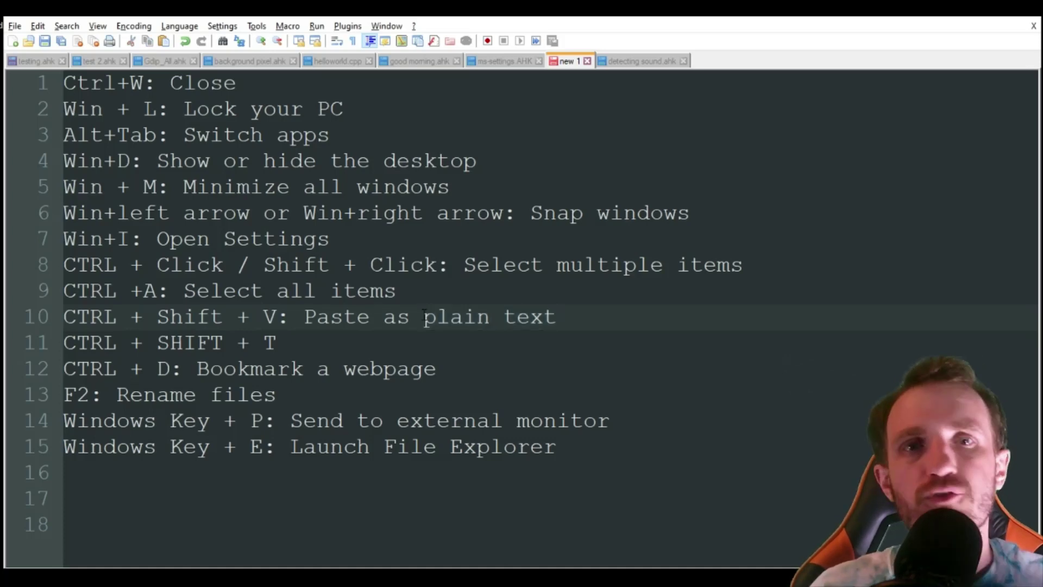
mouse_move(425, 317)
mouse_down()
mouse_move(557, 318)
mouse_move(424, 317)
mouse_up()
click(557, 318)
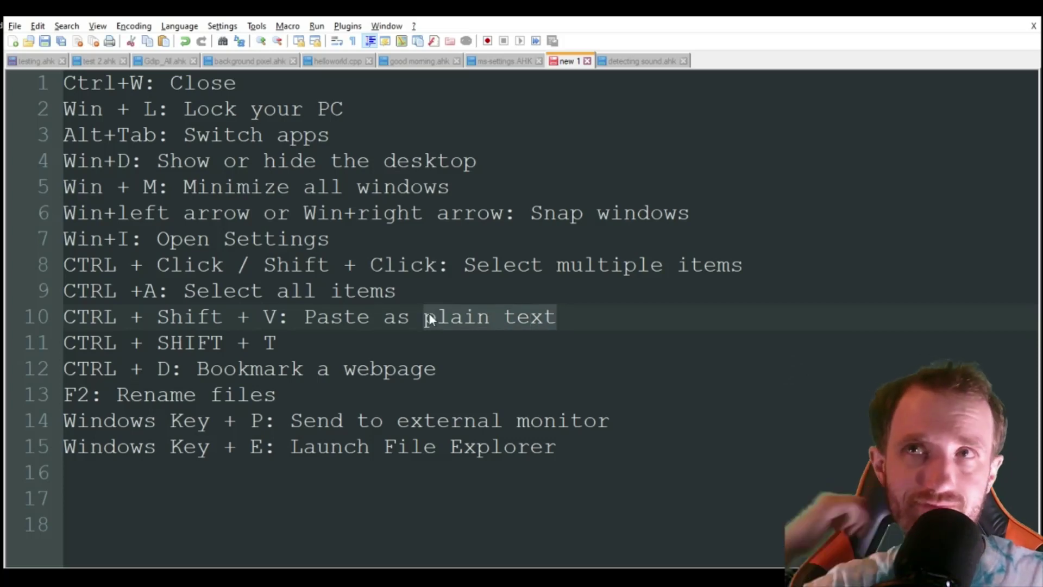
click(426, 348)
Step: Answer No to creating the missing script, then close the MST v4.1.4.ahk and VA.ahk tabs
drag(330, 341, 63, 318)
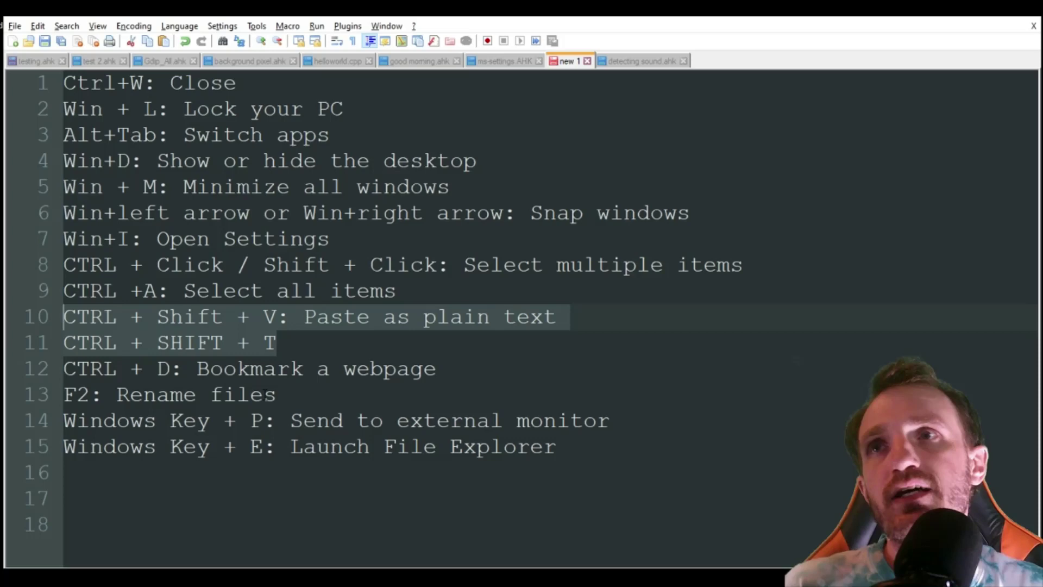
click(330, 350)
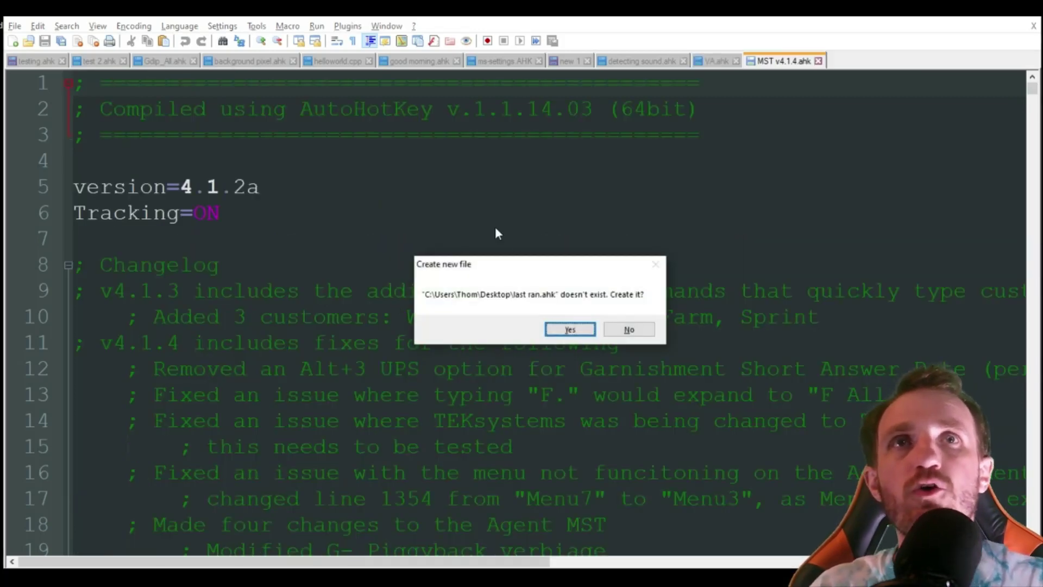
click(630, 329)
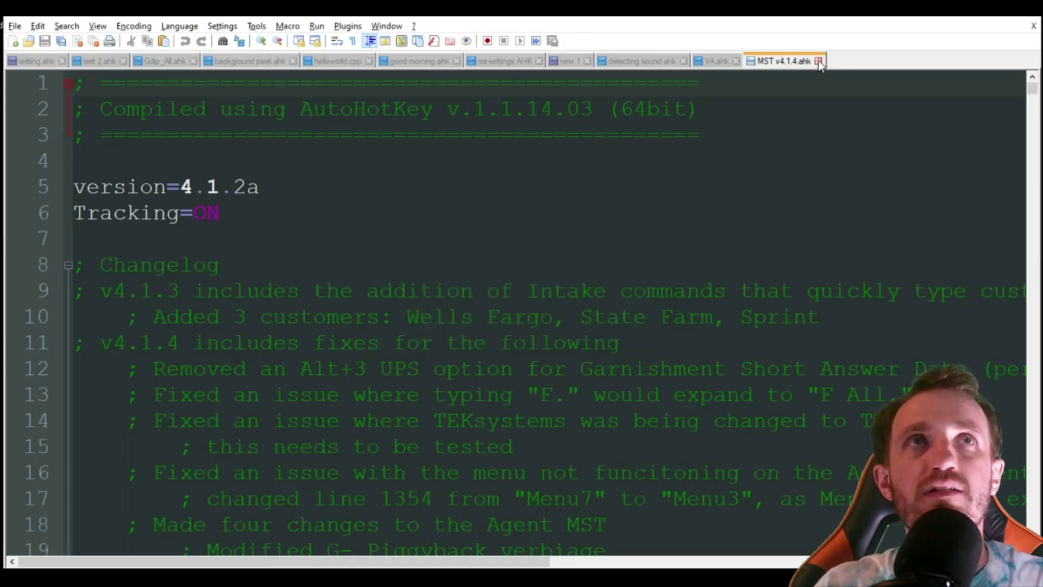
click(818, 61)
click(736, 61)
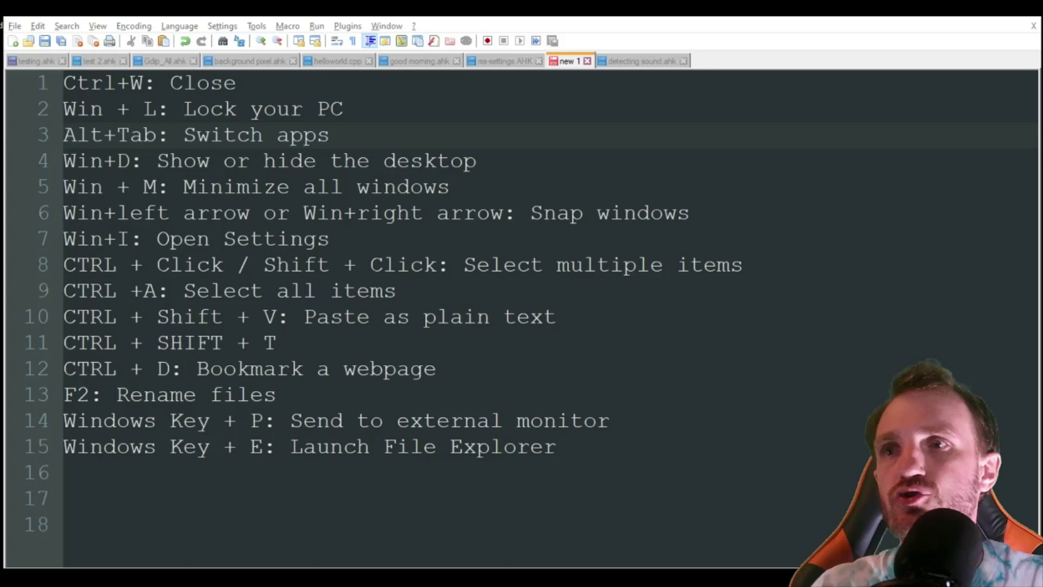
Step: In Chrome, open a new tab, reopen the last closed tab, switch to the AutoHotkey forum tab, return to Notepad++
key(alt+Tab)
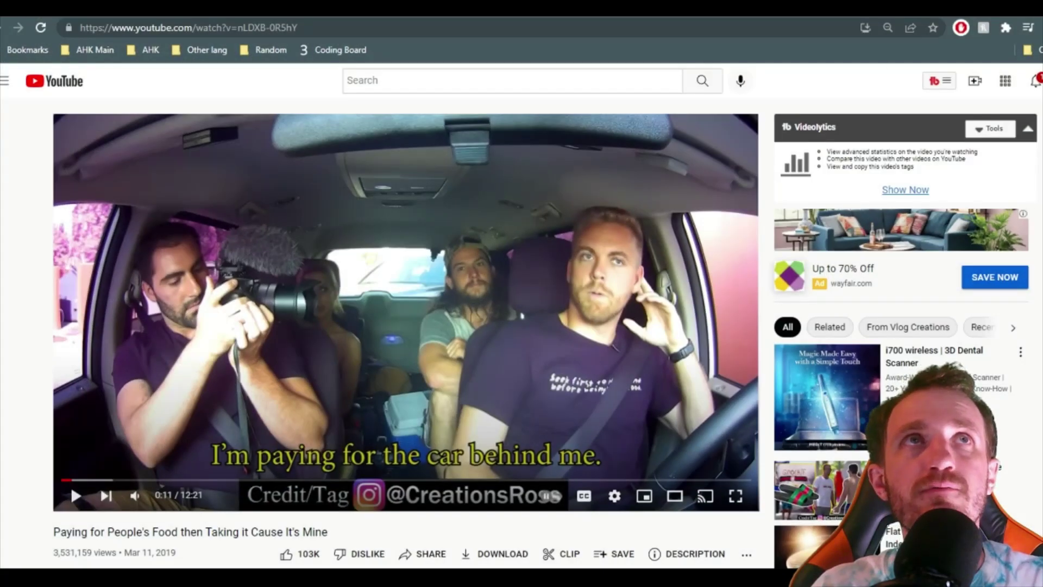
key(ctrl+t)
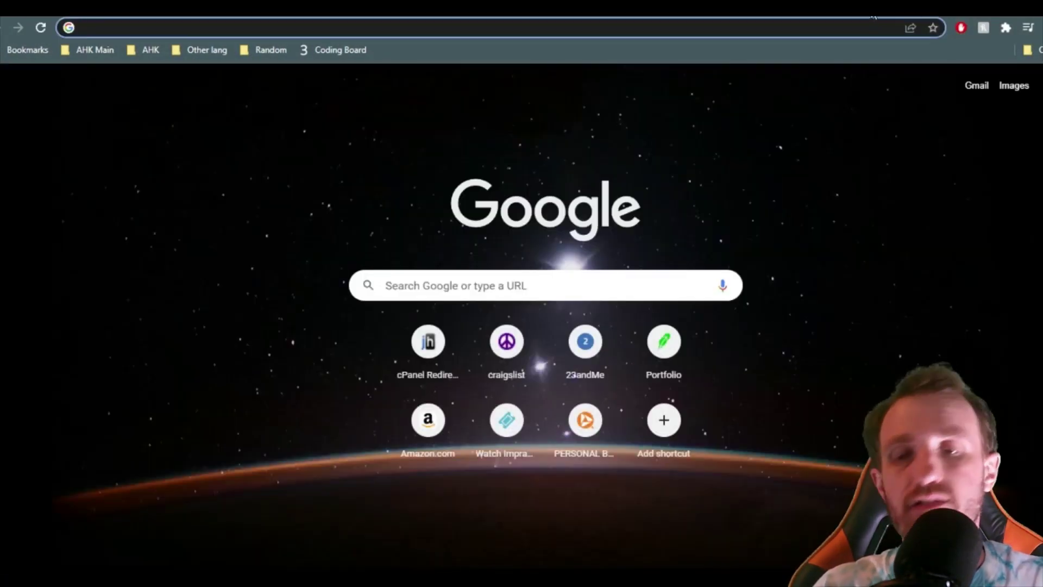
text(https://ss64.com/nt/syntax-settings.html)
key(Return)
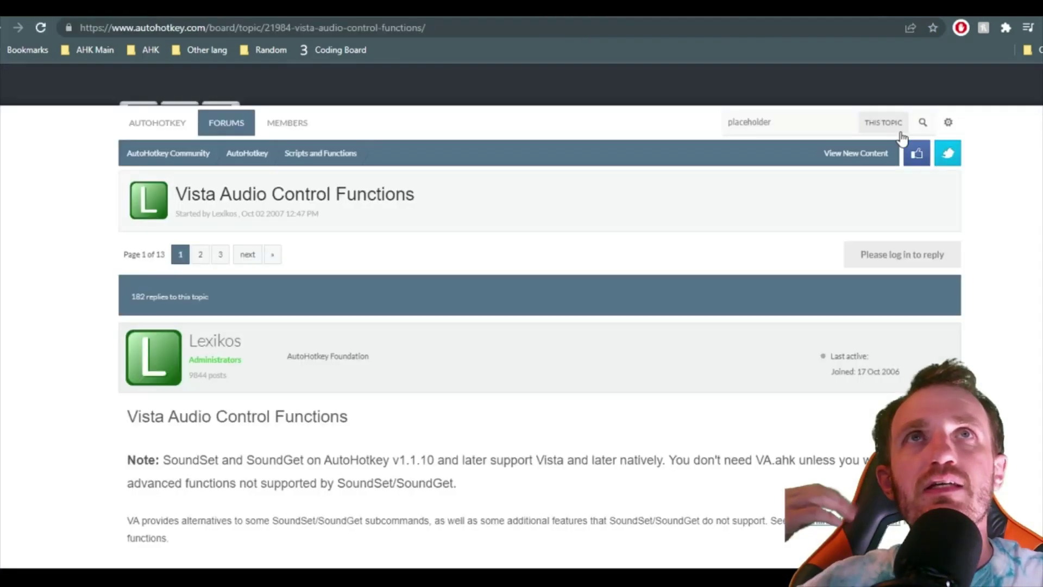
key(ctrl+shift+Tab)
key(alt+Tab)
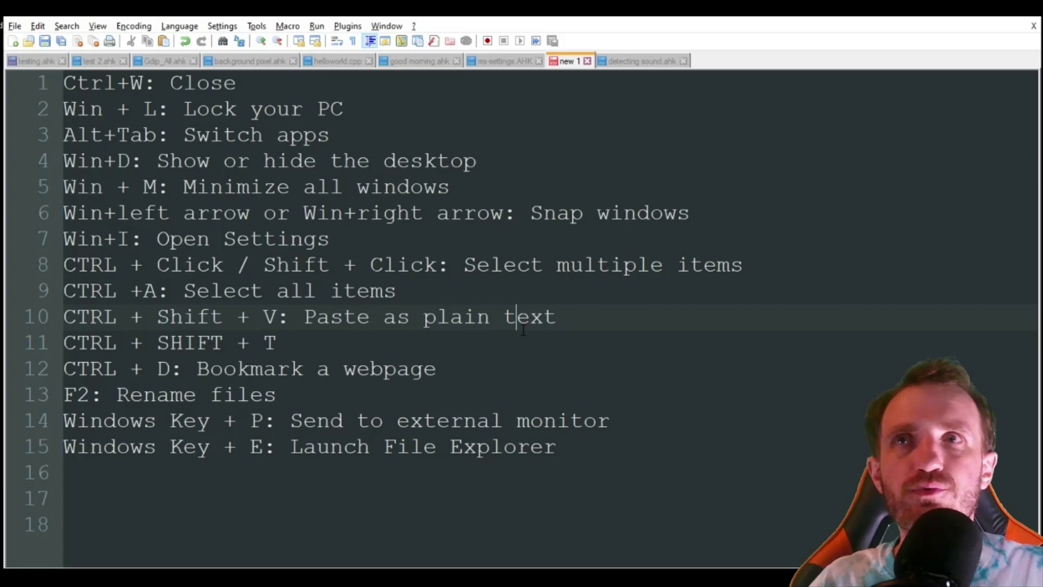
Step: Append '; open last closed' to the end of line 11
click(386, 350)
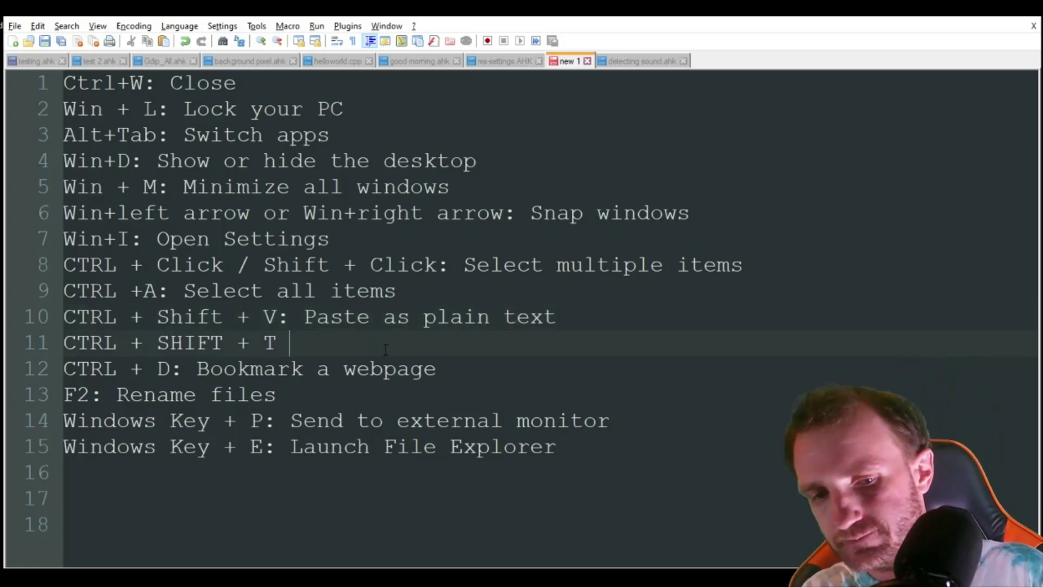
text(; open )
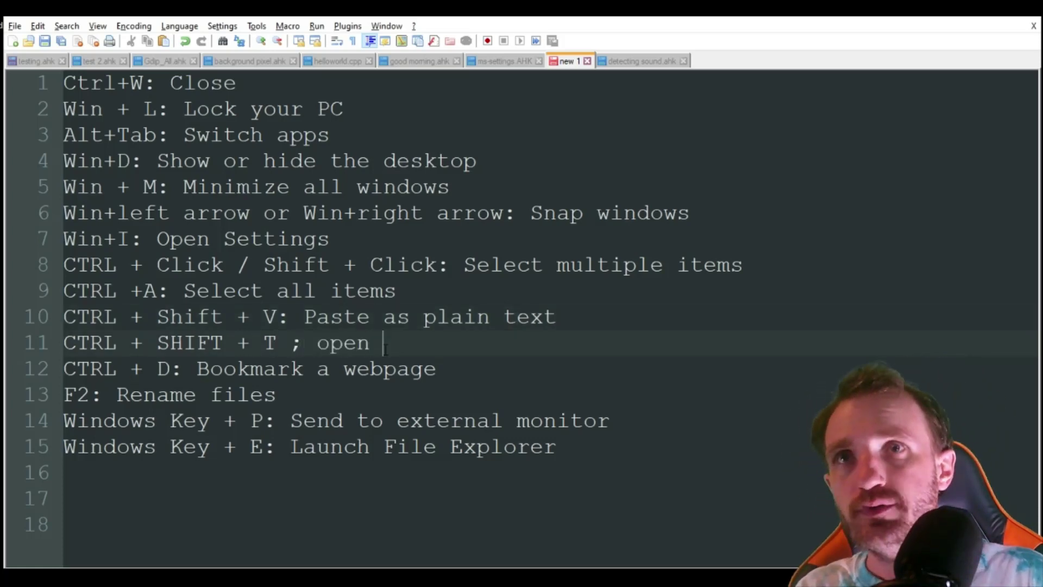
text(last closed)
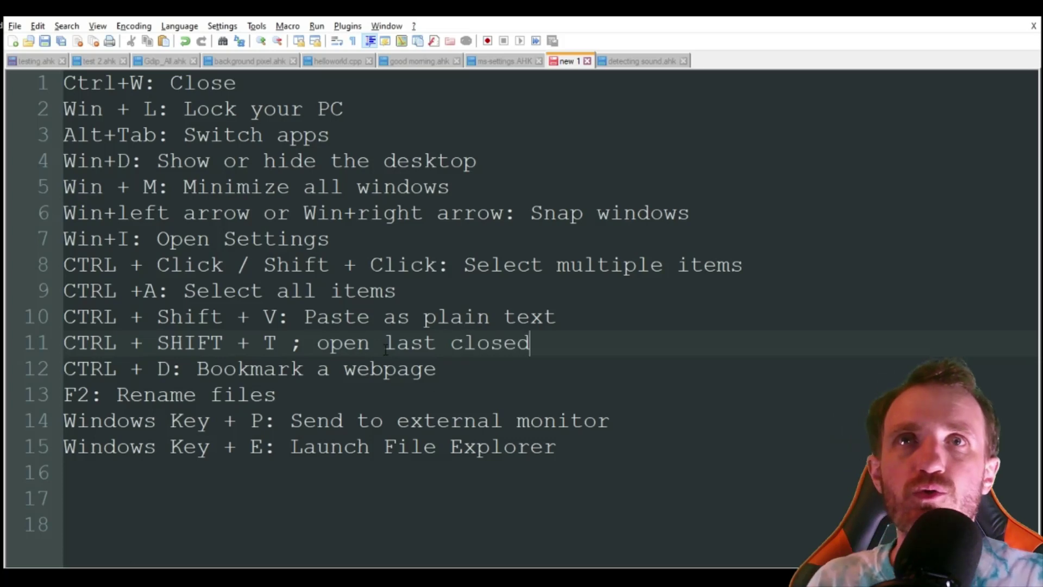
click(436, 343)
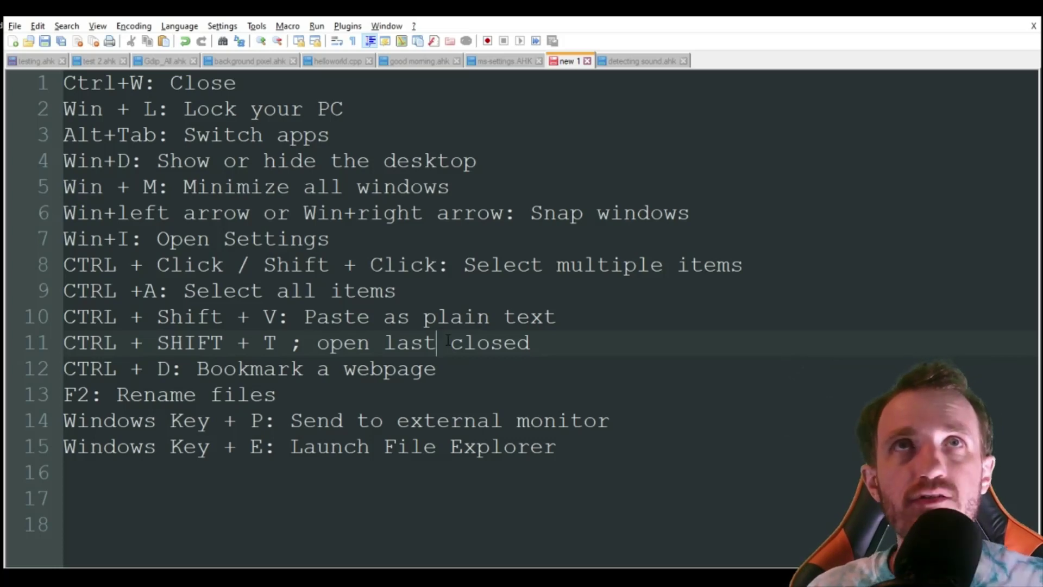
click(477, 344)
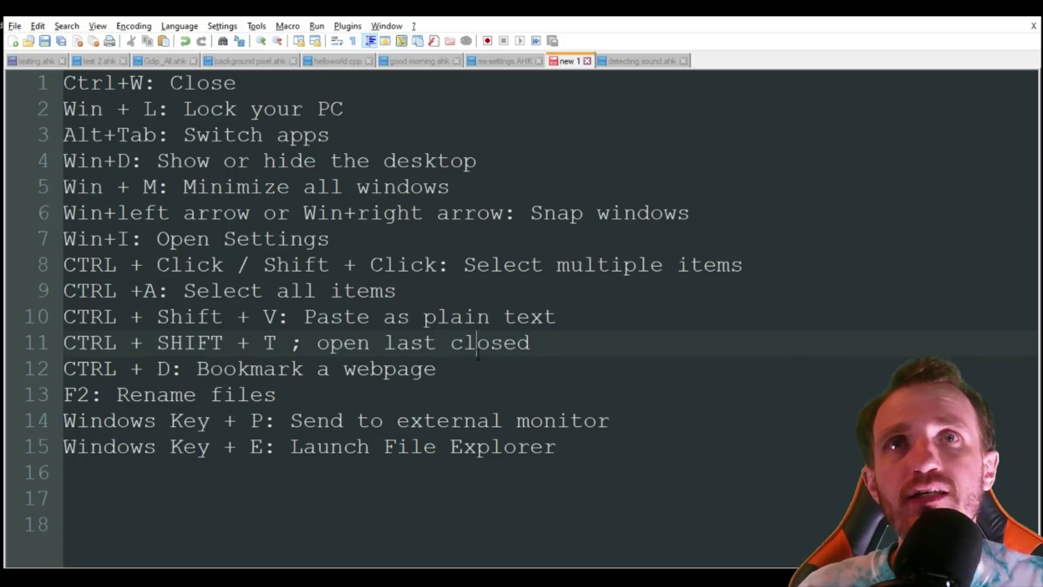
click(491, 350)
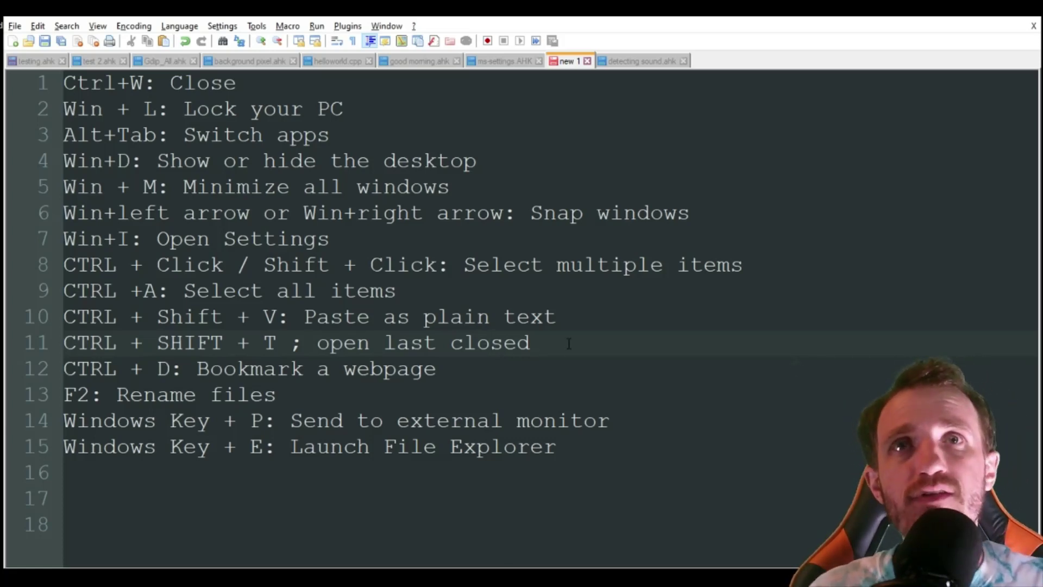
Step: Highlight line 11, then the 'Bookmark a webpage' description on line 12
drag(568, 342, 64, 344)
click(452, 373)
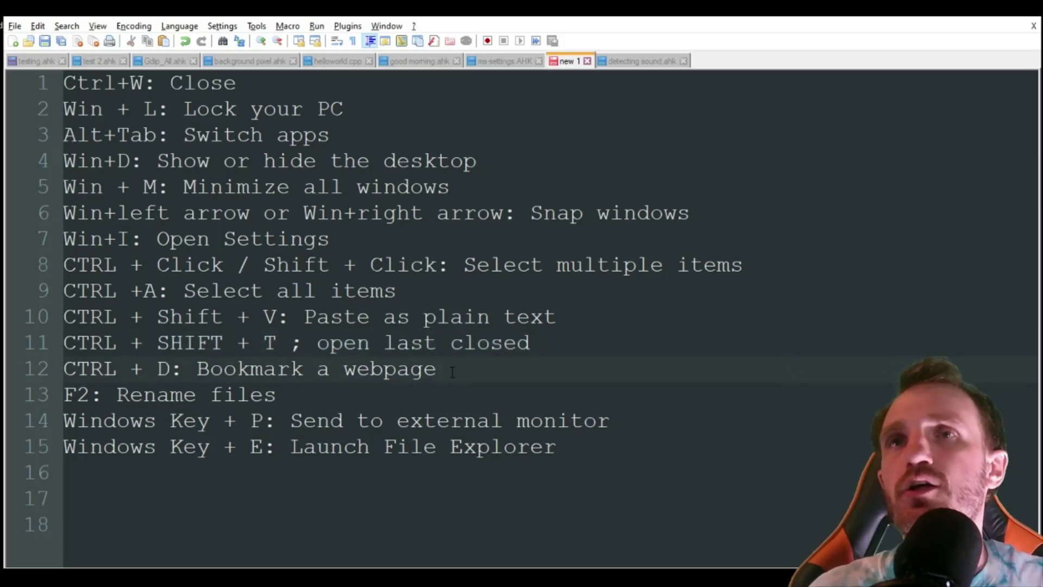
key(ctrl+shift+Left)
key(ctrl+shift+Left)
key(ctrl+shift+Left)
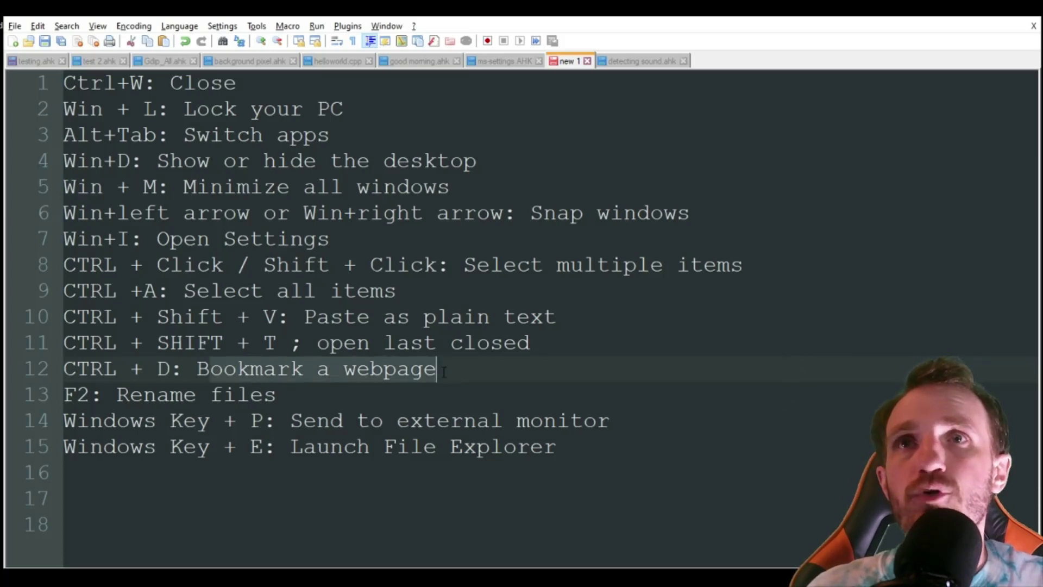
click(478, 376)
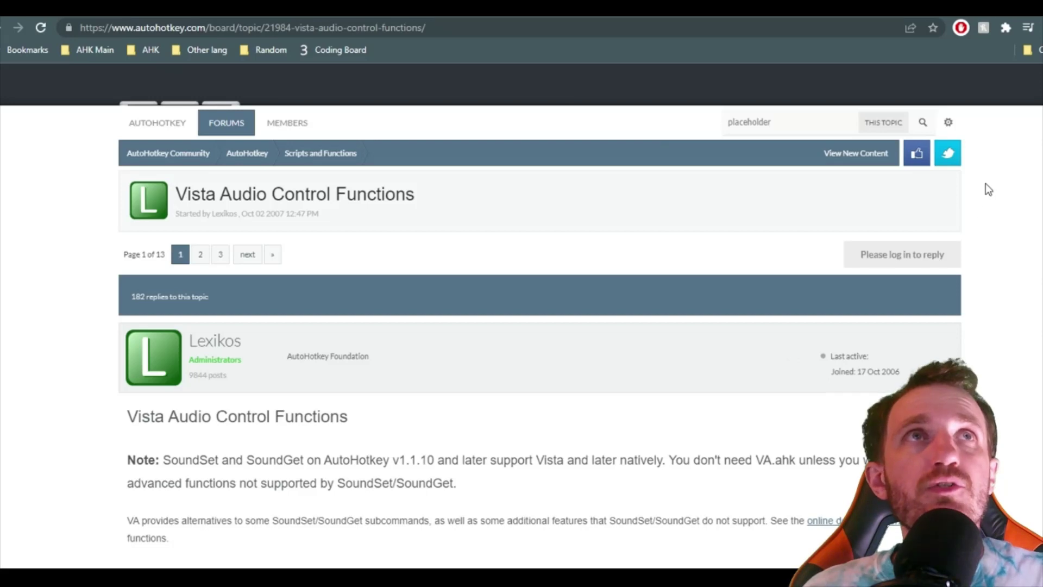
Step: Star the Vista Audio Control Functions forum page and confirm the bookmark with Done
click(932, 29)
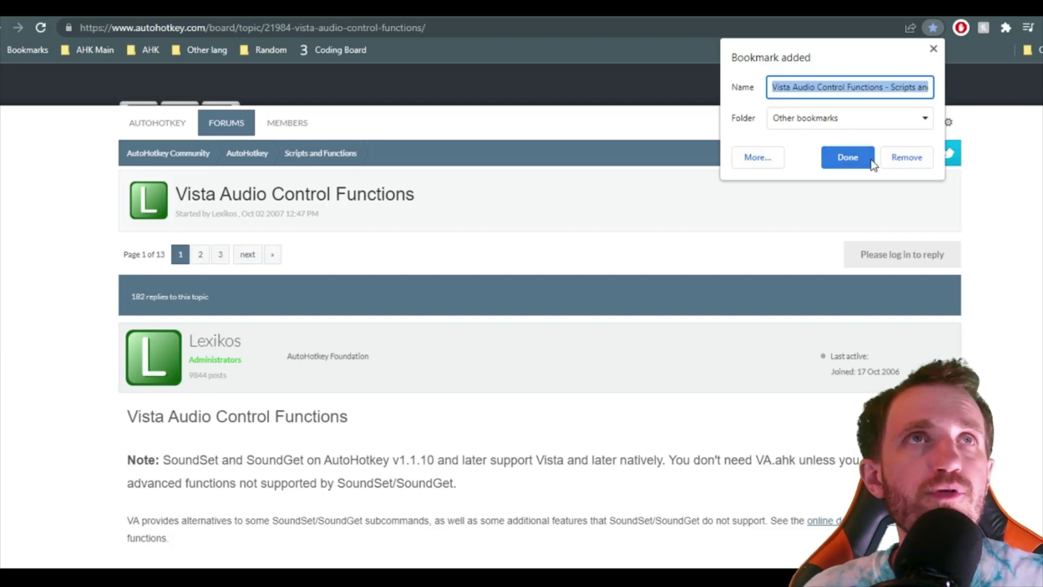
click(933, 49)
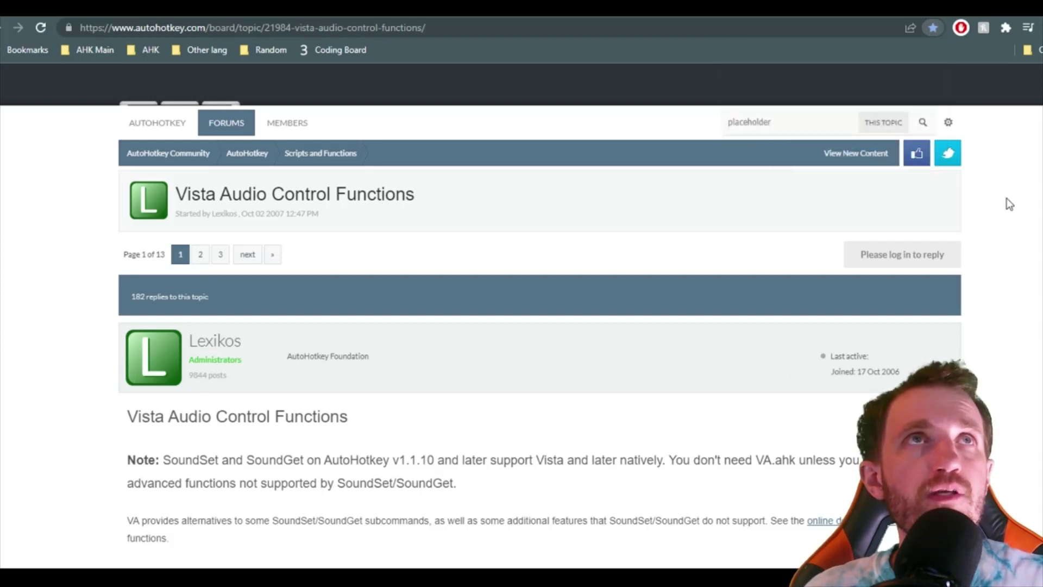
click(934, 30)
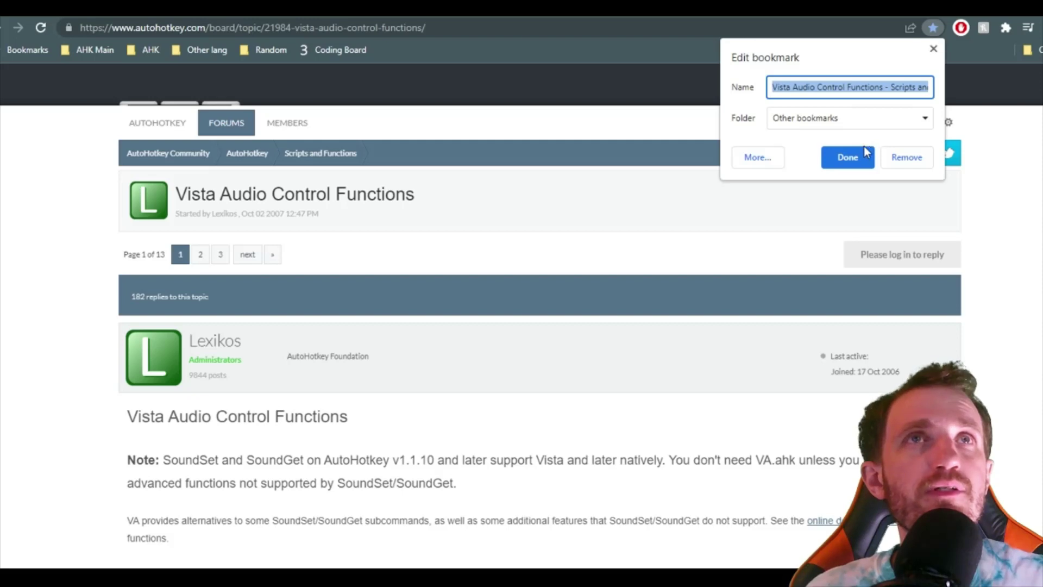
click(934, 50)
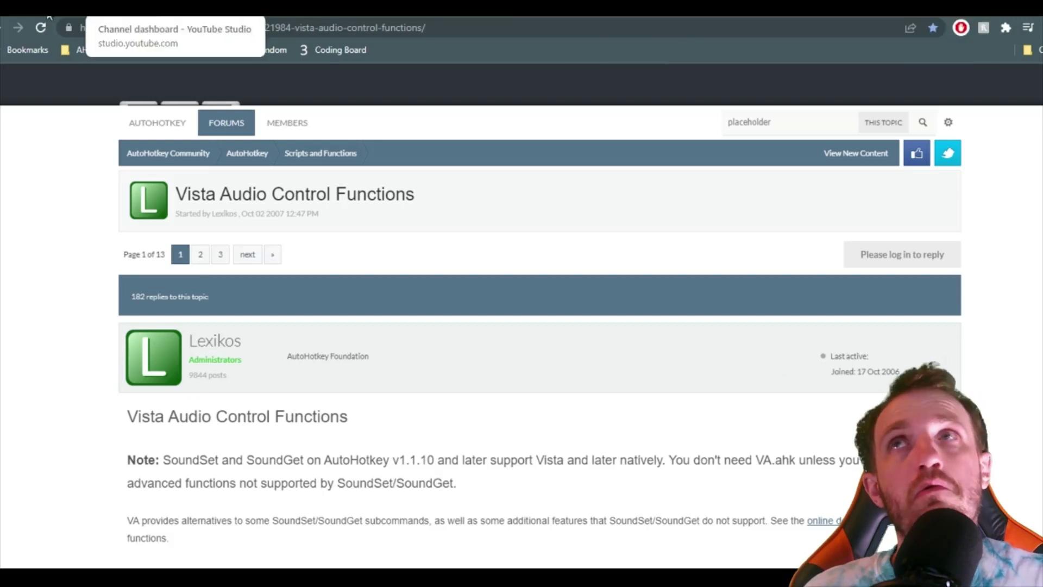
Step: Bookmark the TAB Nation - Automation channel tab with Ctrl+D, then highlight line 12 in Notepad++
click(54, 8)
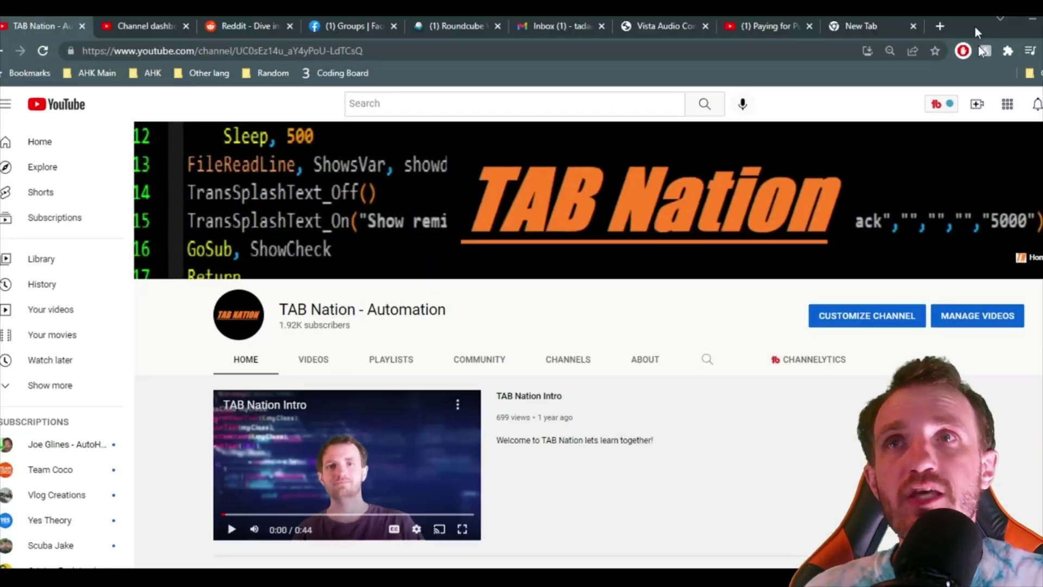
mouse_move(979, 33)
mouse_down()
mouse_move(986, 489)
mouse_move(999, 401)
mouse_move(932, 117)
mouse_move(975, 18)
mouse_up()
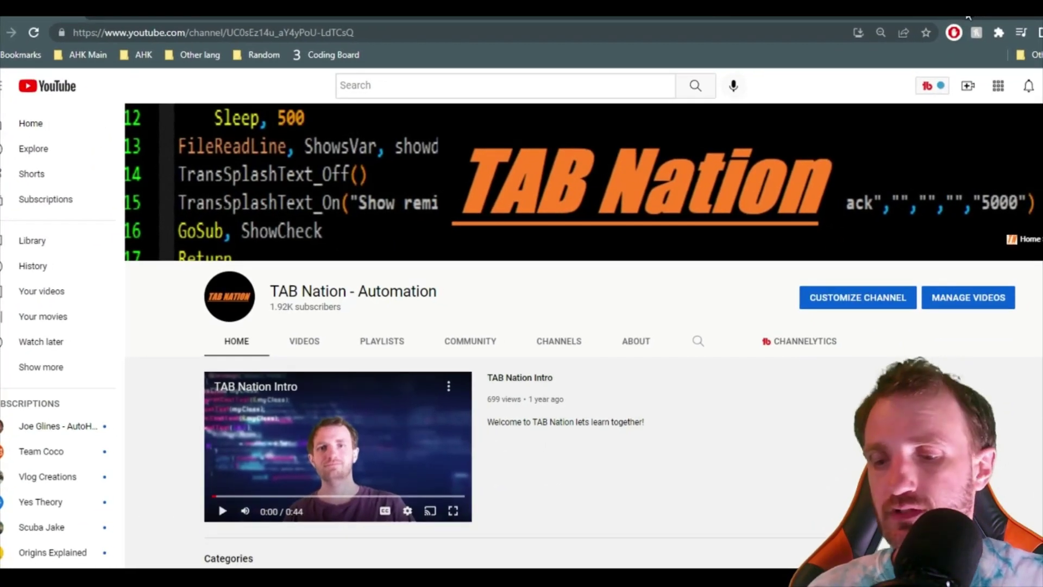
key(ctrl+d)
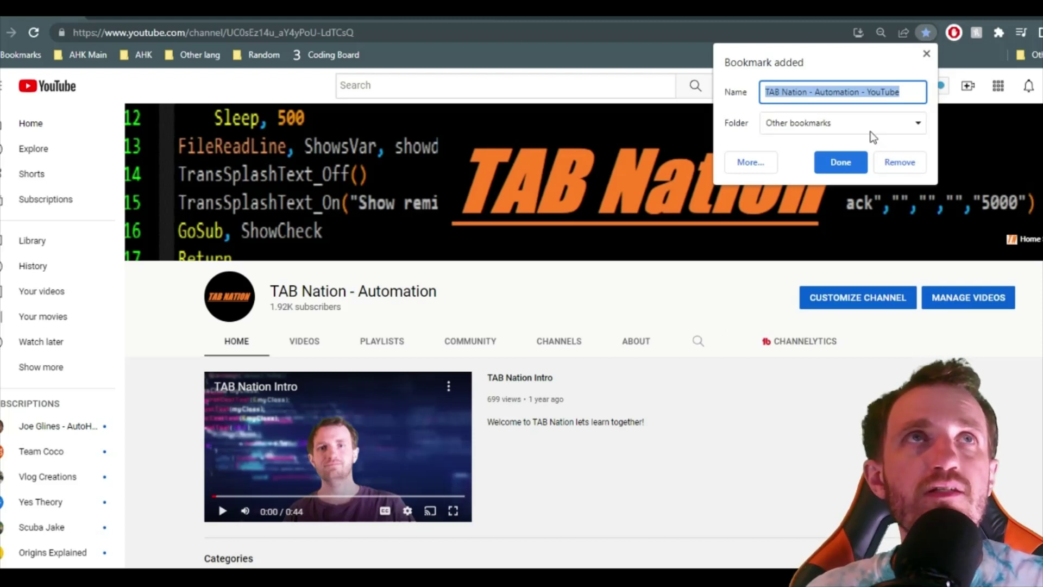
key(Return)
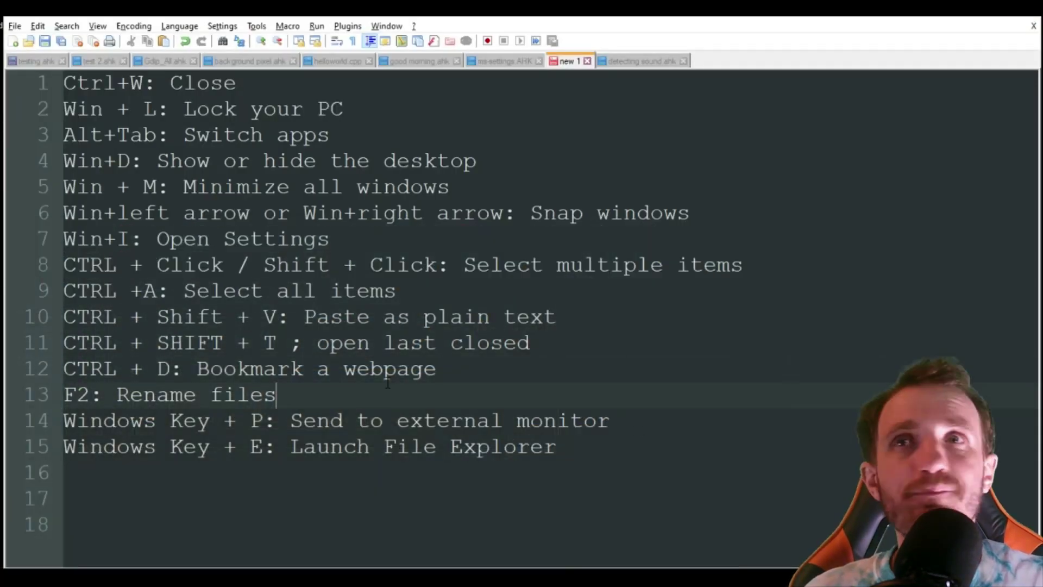
drag(437, 369, 103, 368)
click(339, 370)
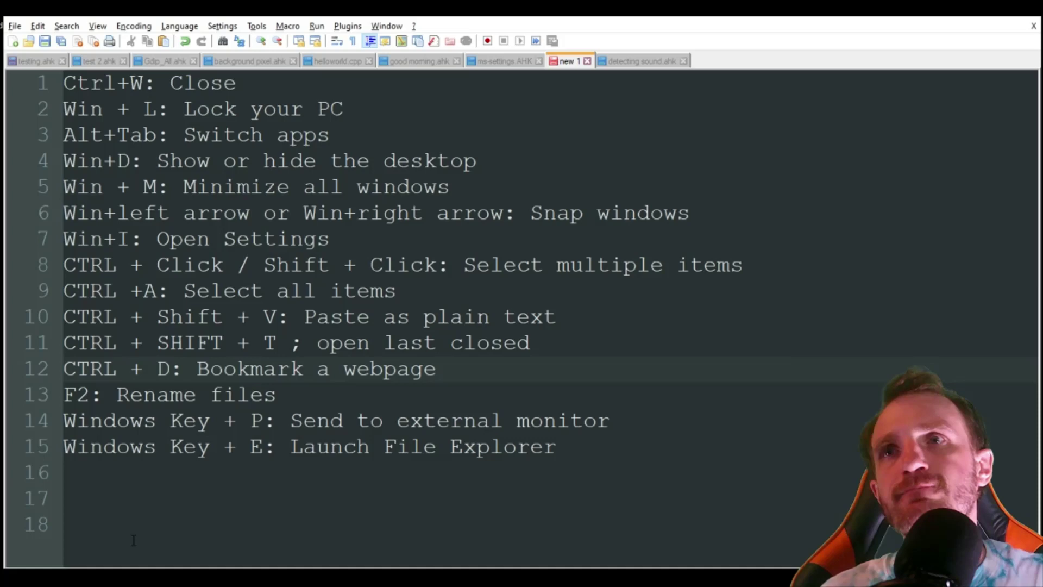
key(Down)
key(Down)
key(Home)
key(shift+Up)
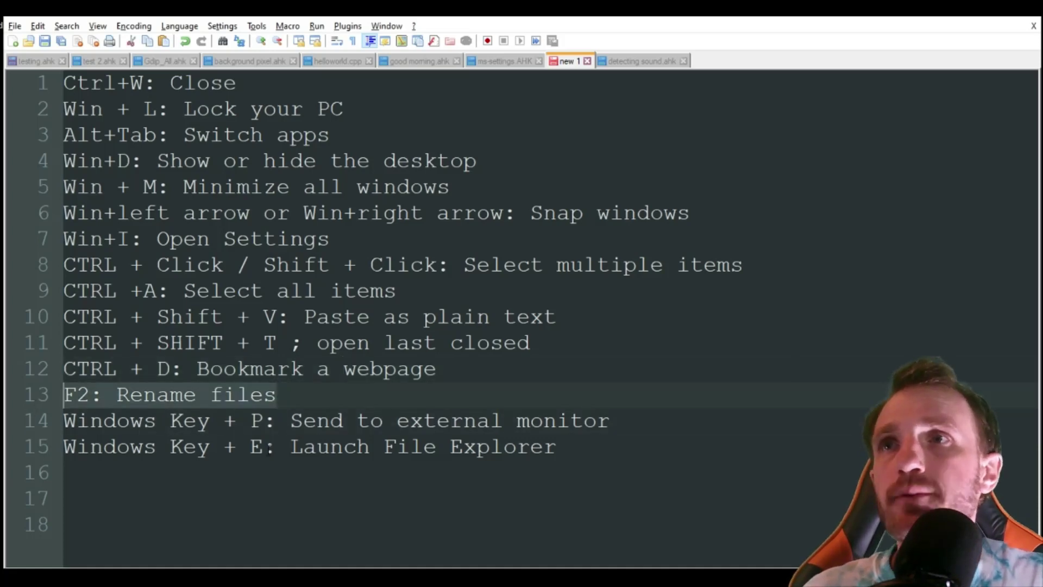
click(294, 398)
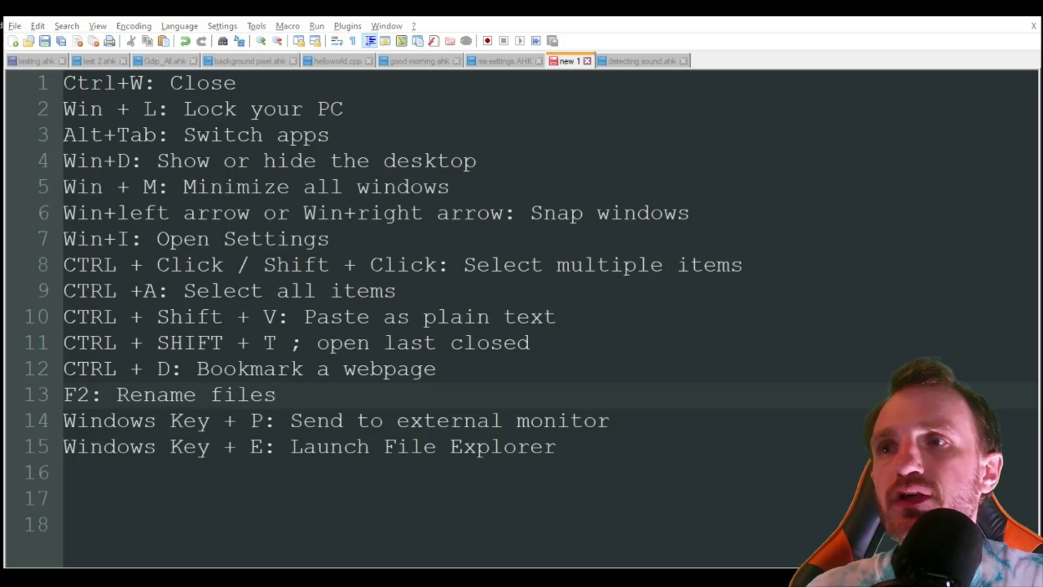
key(super+e)
drag(579, 109, 489, 116)
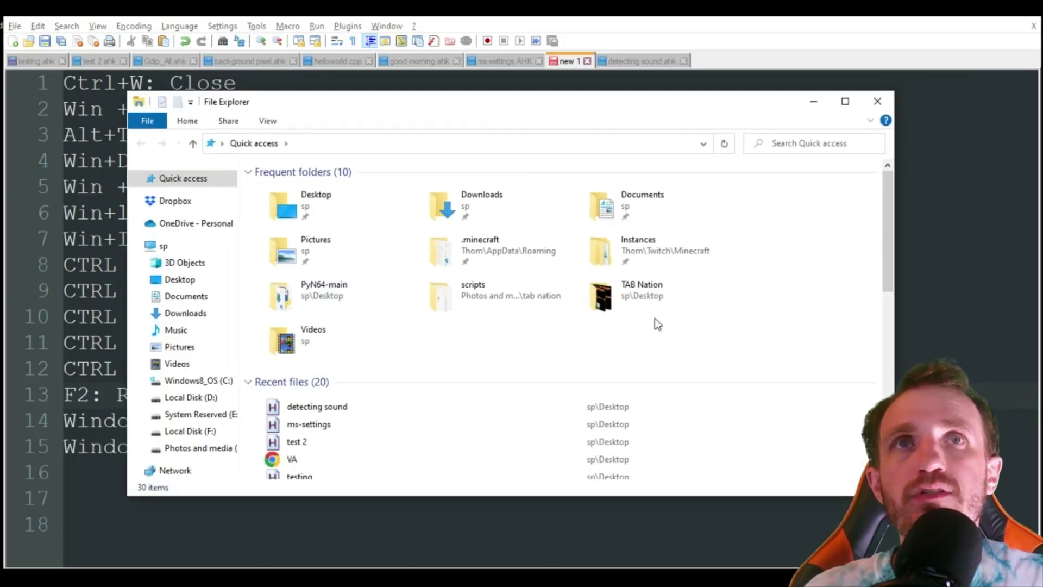
double_click(601, 292)
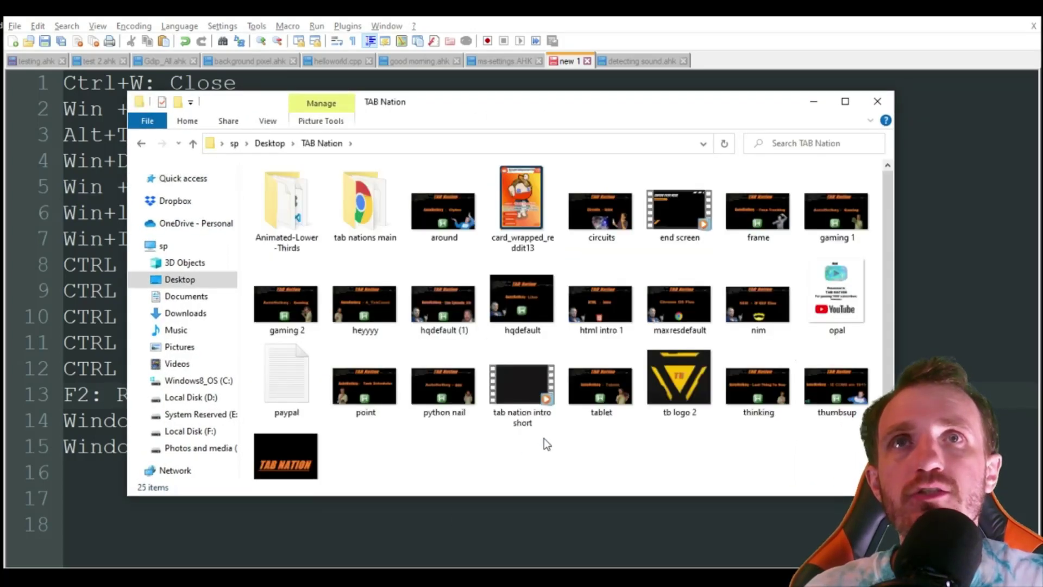
click(515, 331)
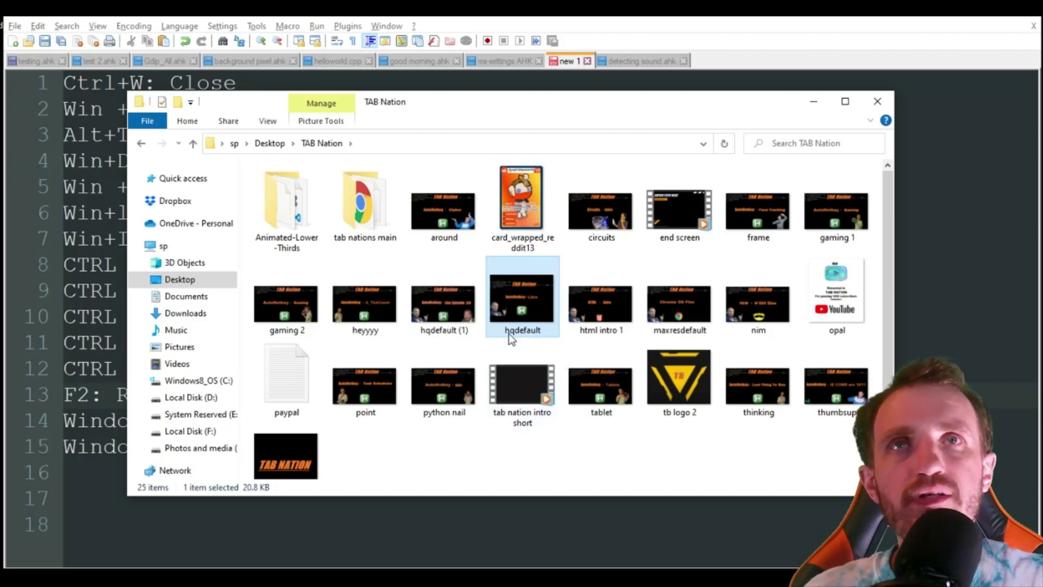
key(F2)
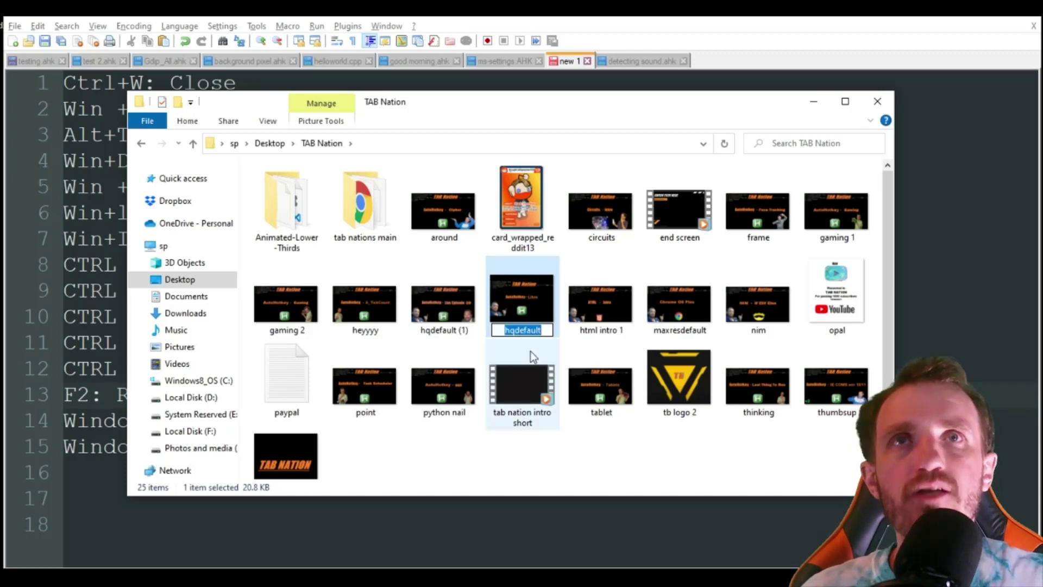
key(Return)
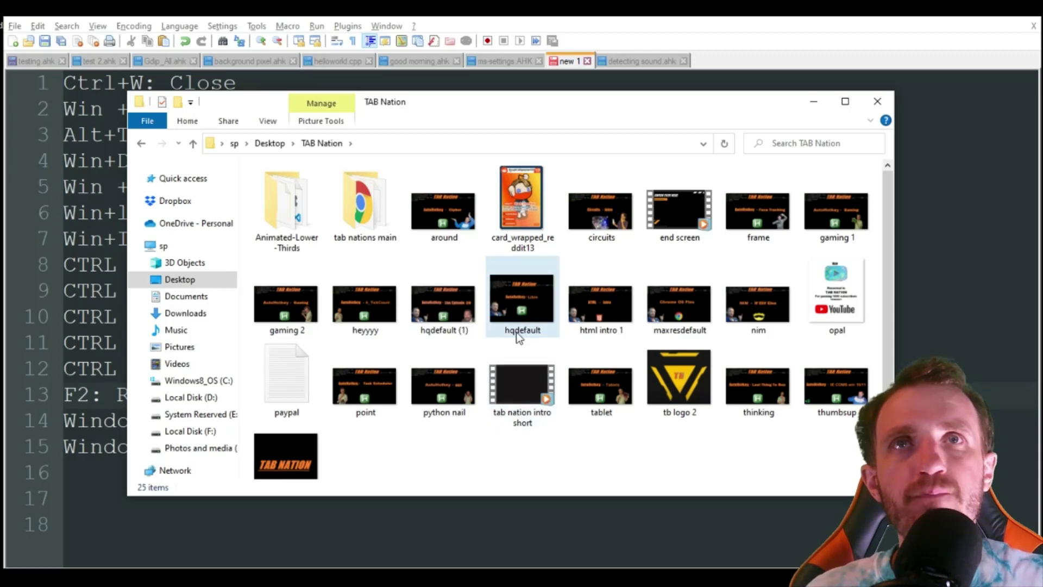
click(523, 333)
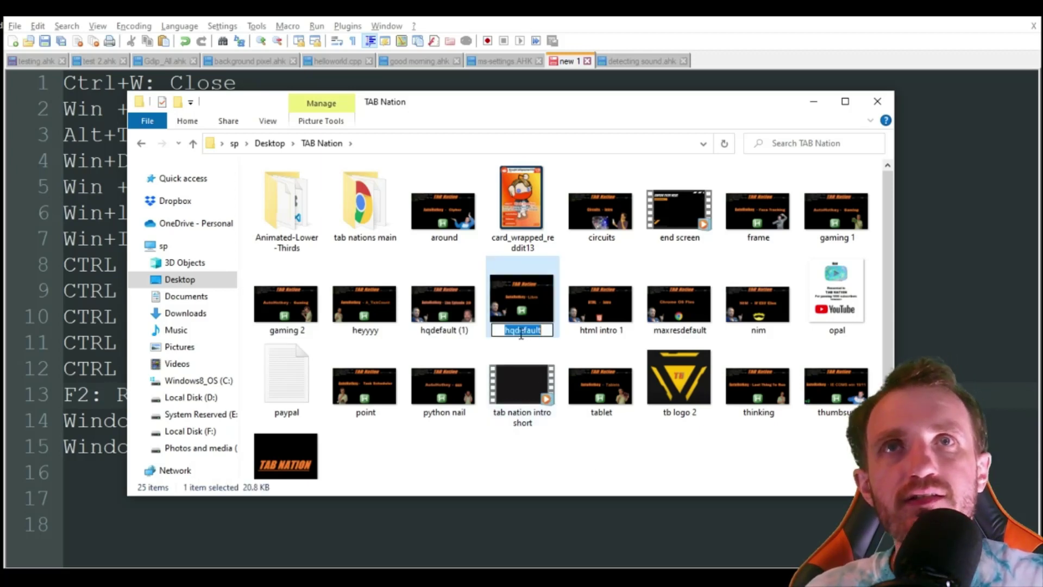
key(Return)
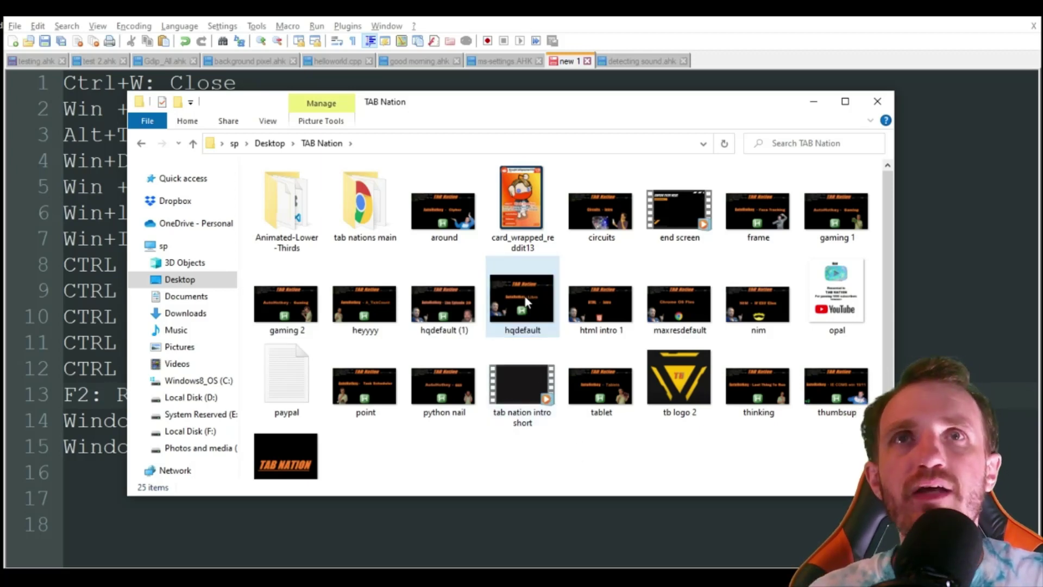
click(524, 325)
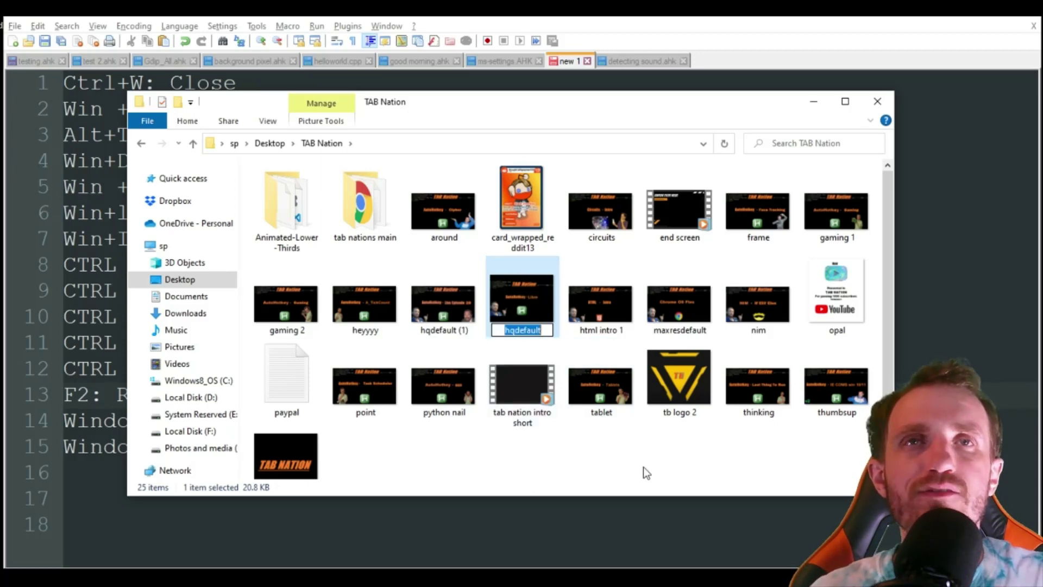
click(643, 467)
click(522, 335)
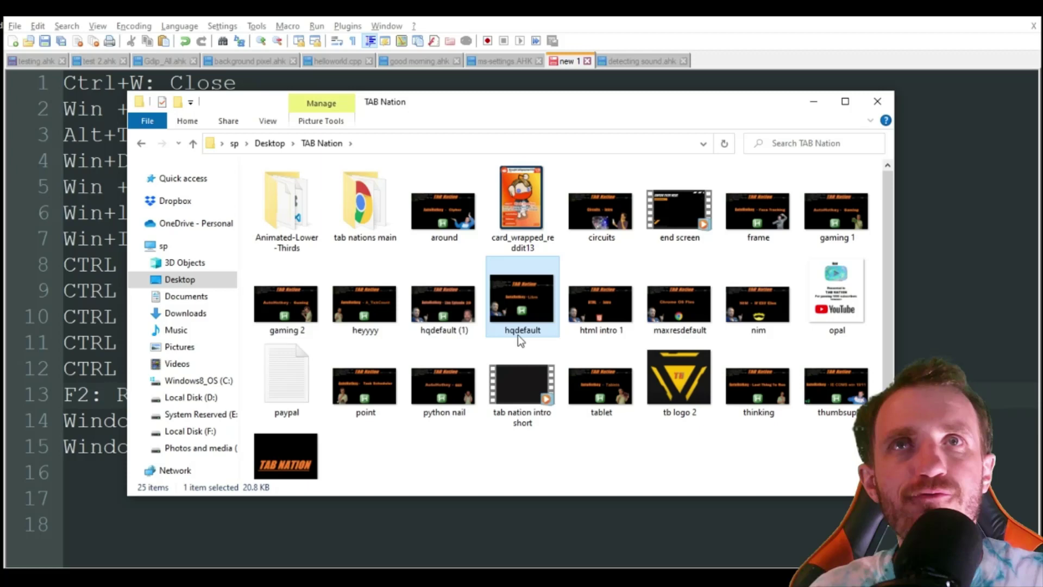
click(537, 337)
click(580, 459)
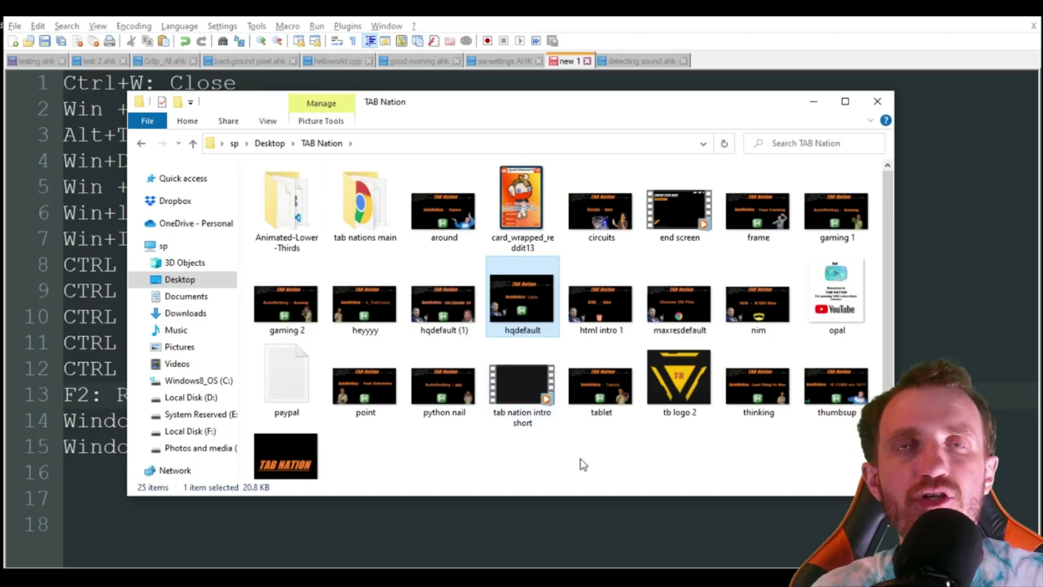
click(525, 321)
click(527, 329)
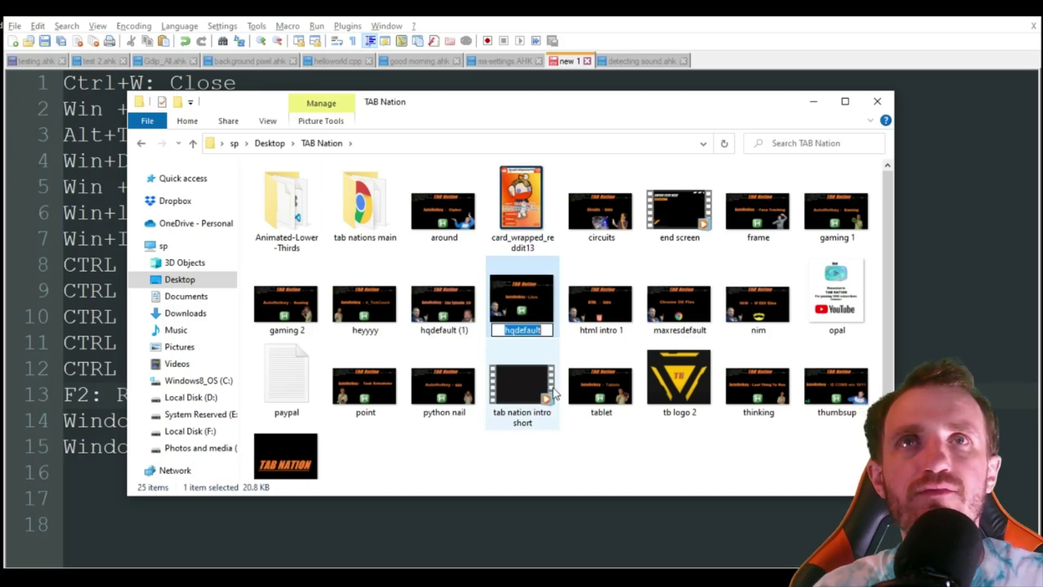
click(552, 455)
click(878, 101)
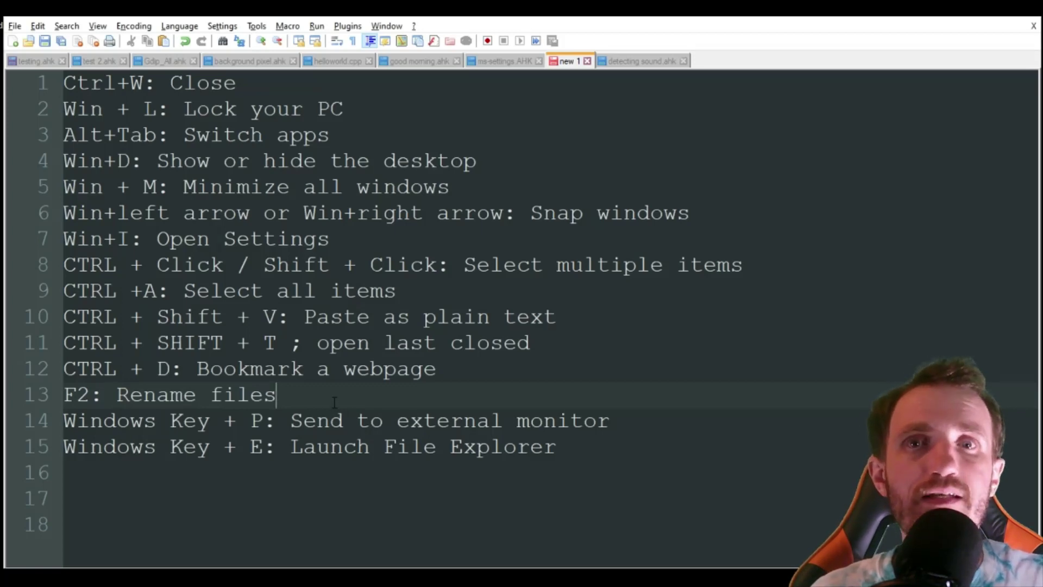
drag(309, 394, 63, 395)
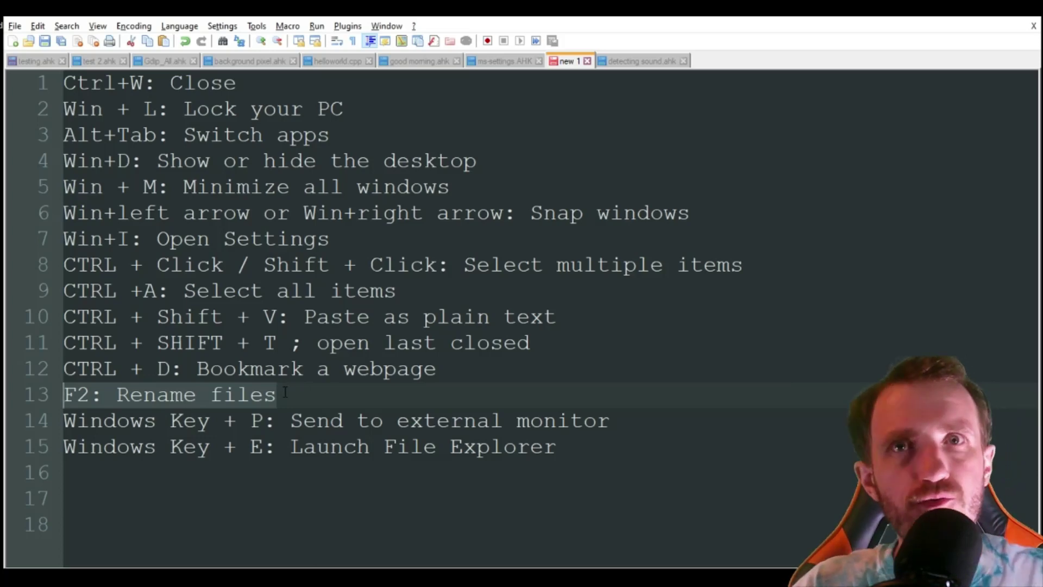
click(634, 423)
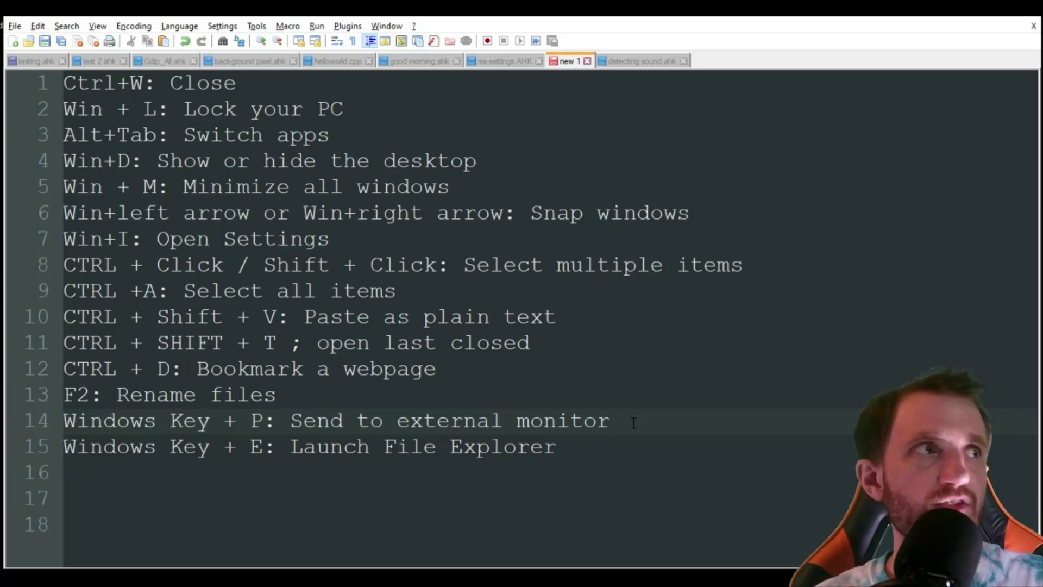
click(546, 430)
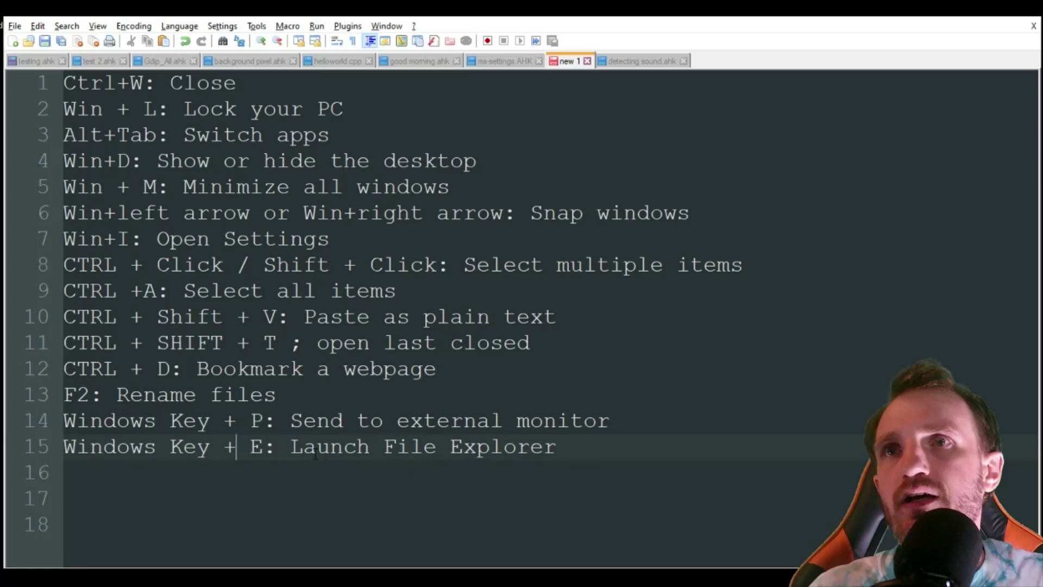
key(Left)
key(Left)
key(Left)
key(Left)
key(shift+End)
key(shift+Up)
key(shift+Down)
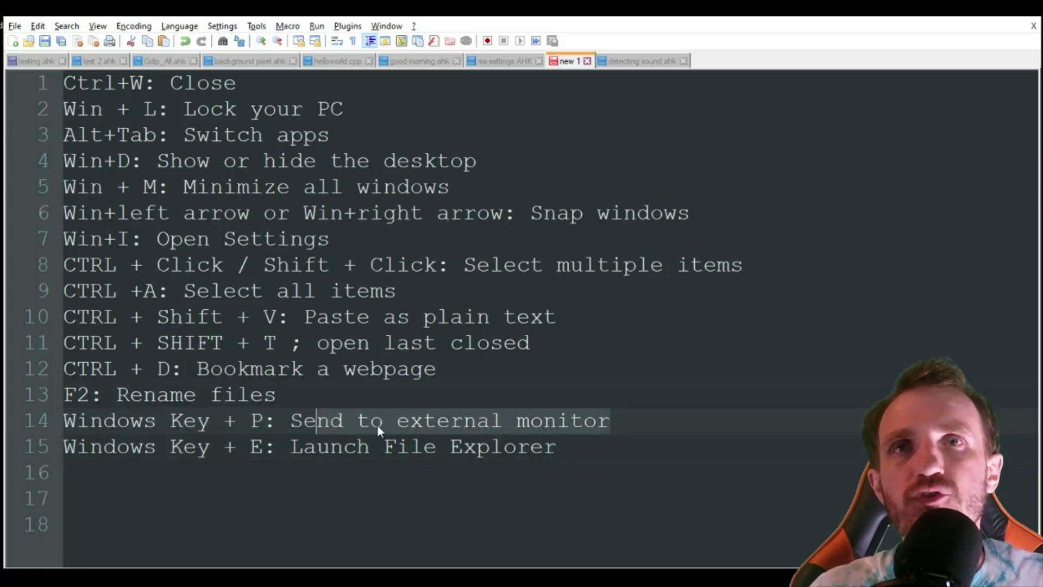
key(Right)
key(Right)
key(Right)
key(Right)
key(Right)
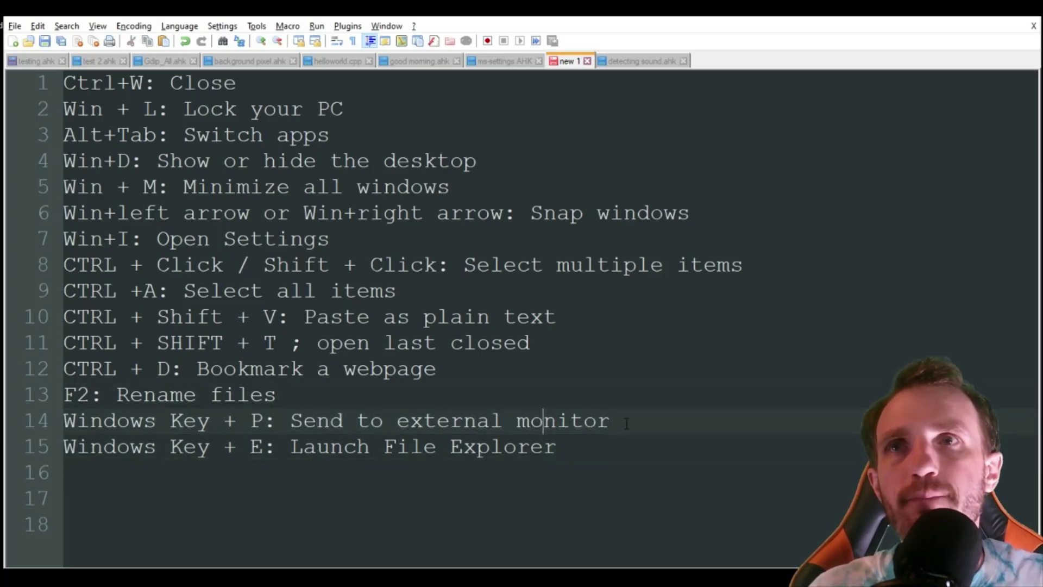
key(End)
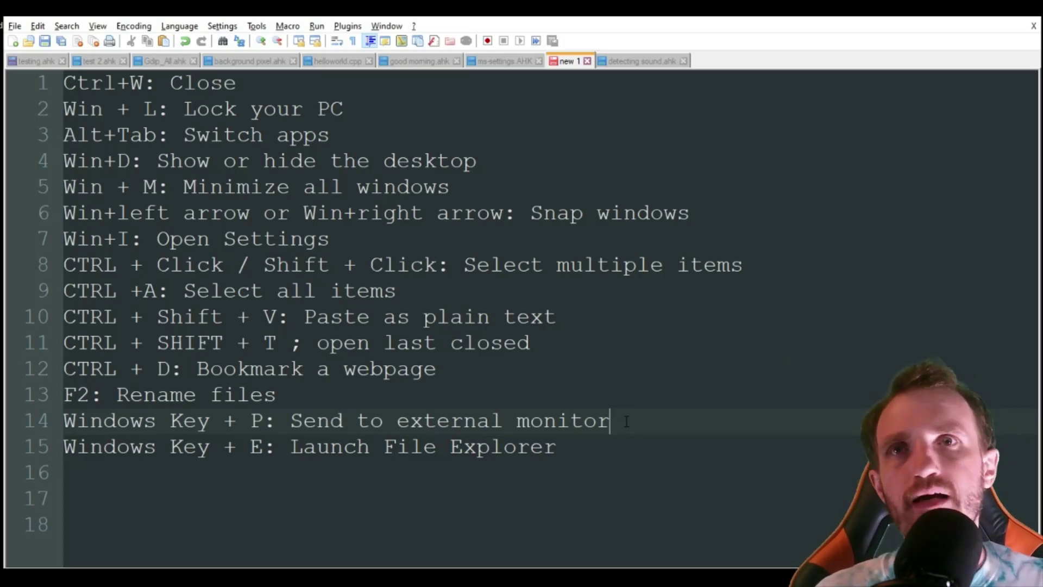
key(ctrl+shift+Right)
key(ctrl+shift+Right)
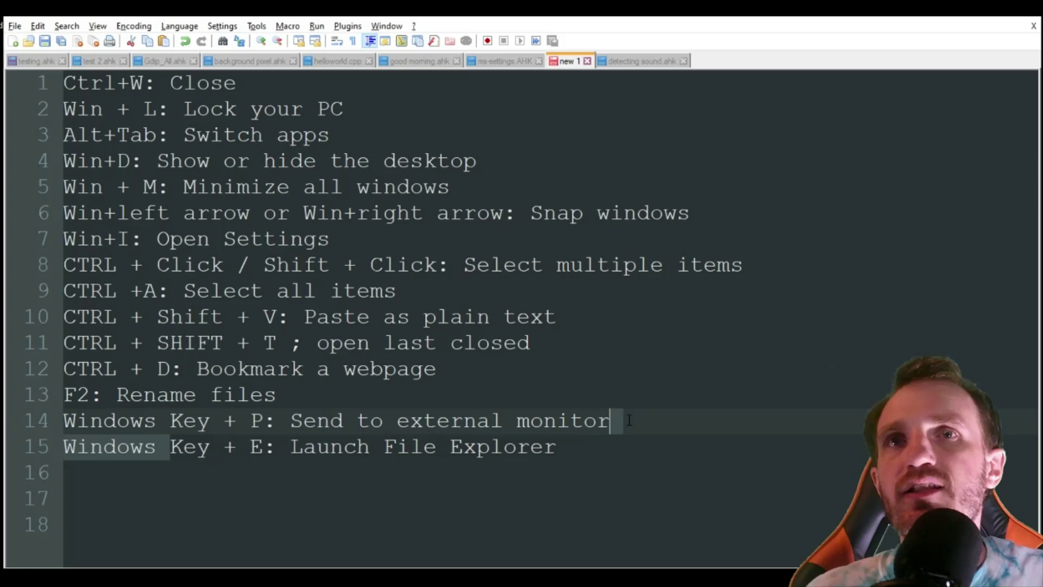
click(571, 455)
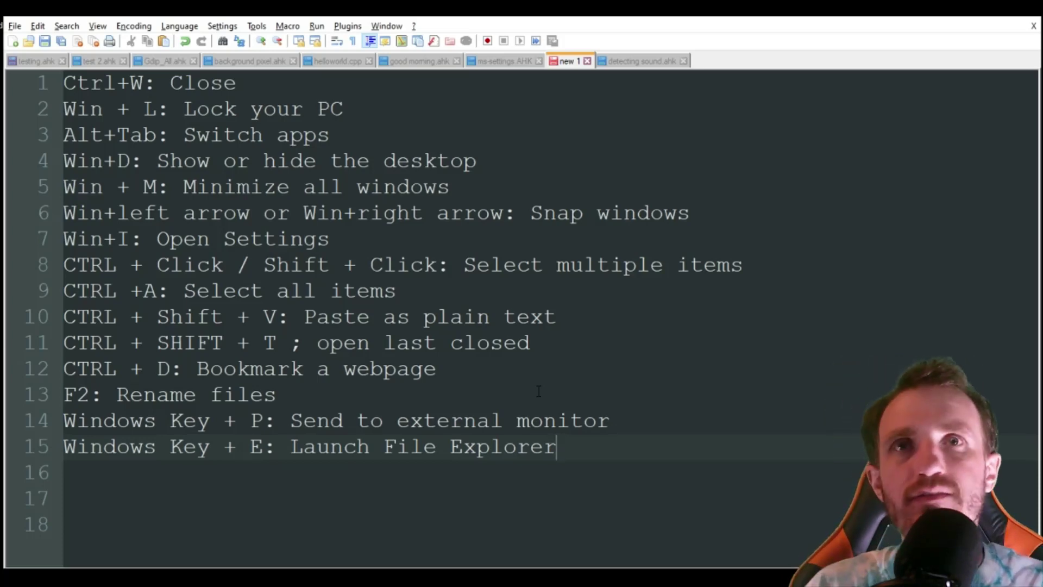
key(super+e)
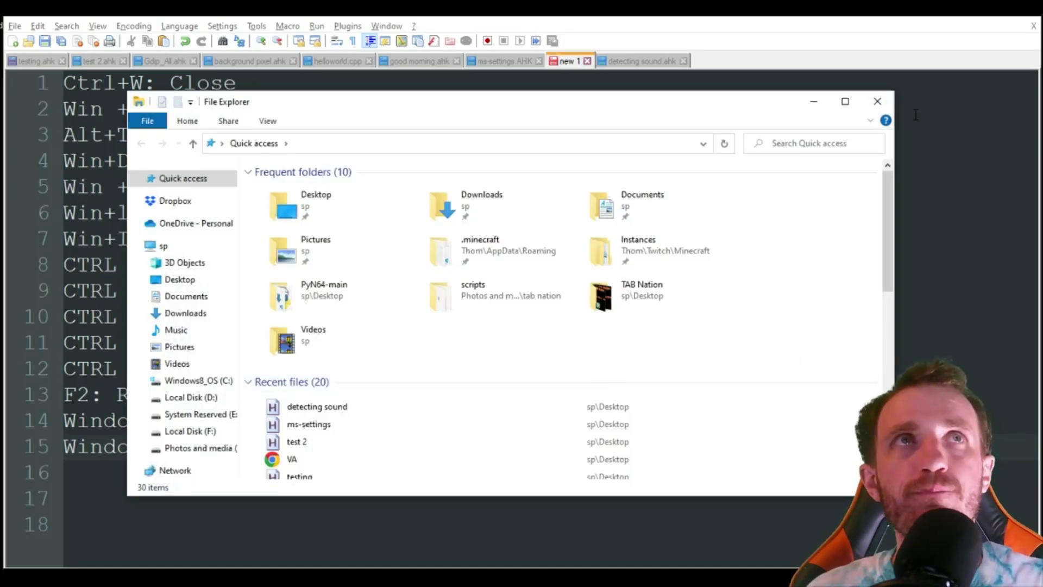
click(878, 101)
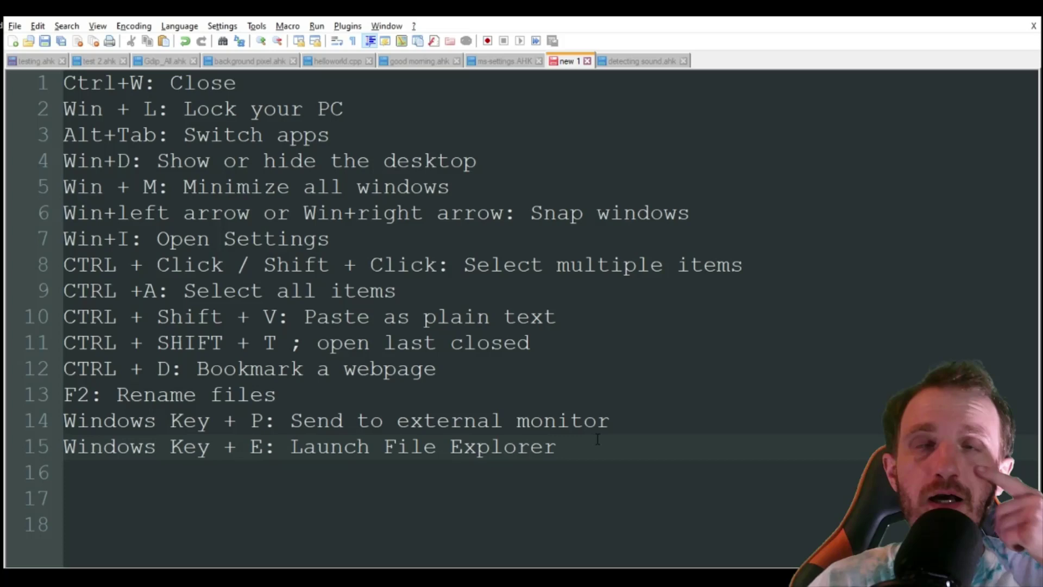
click(427, 265)
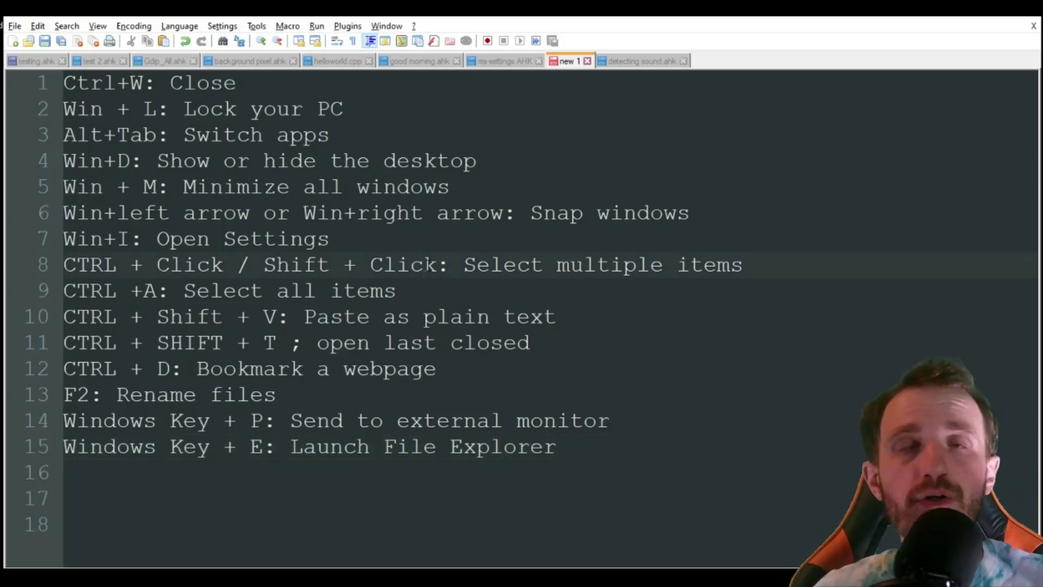